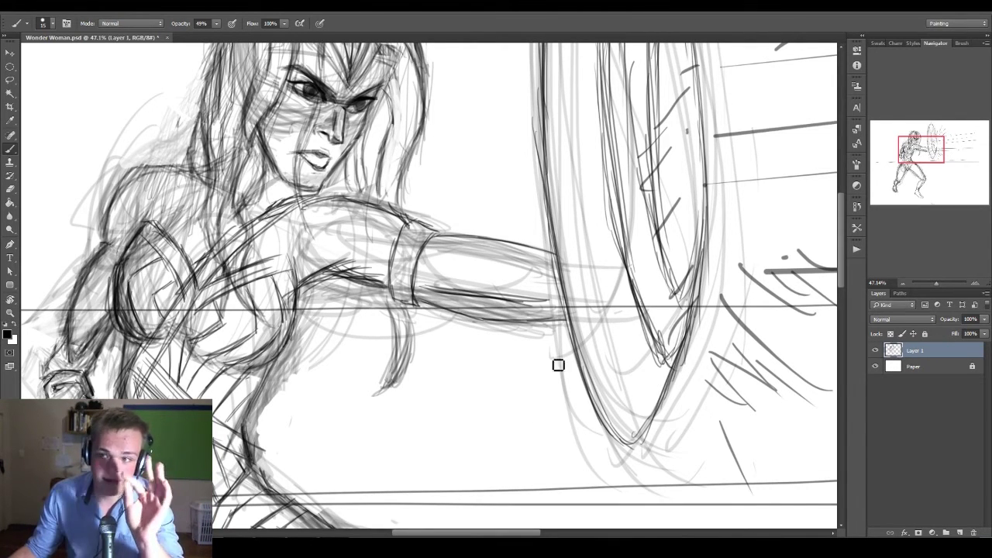
- Display the brush presets and browse through the available brushes
{"action": "left_click", "coordinate": [961, 43]}
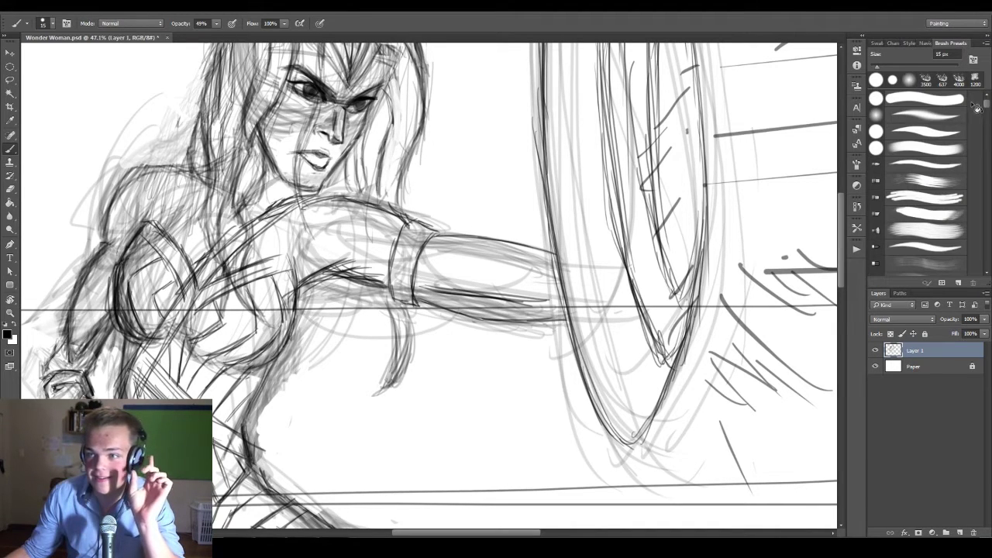
{"action": "left_click_drag", "start_coordinate": [986, 103], "coordinate": [988, 252]}
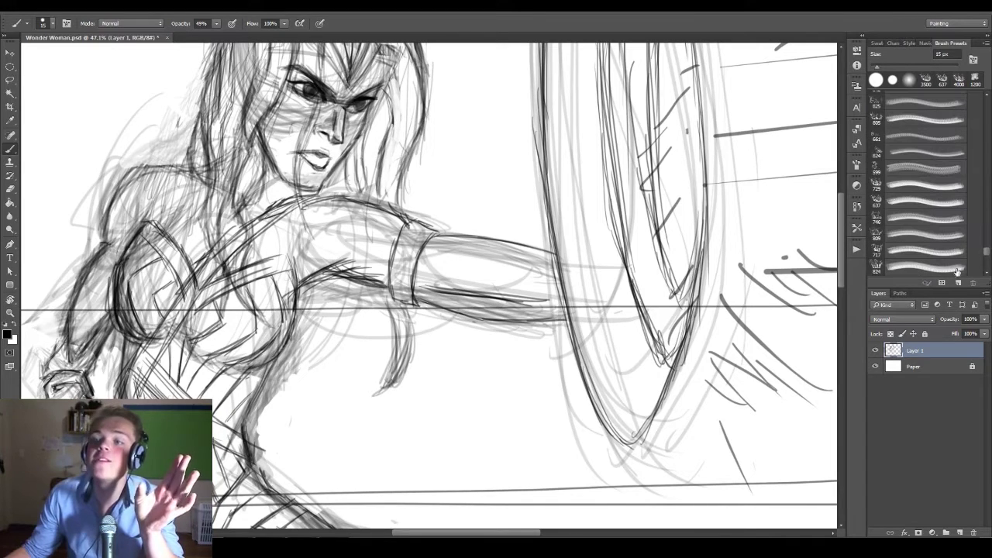
- Try the 140 px chain brush with a test stroke across the shield area and undo it
{"action": "left_click", "coordinate": [52, 24]}
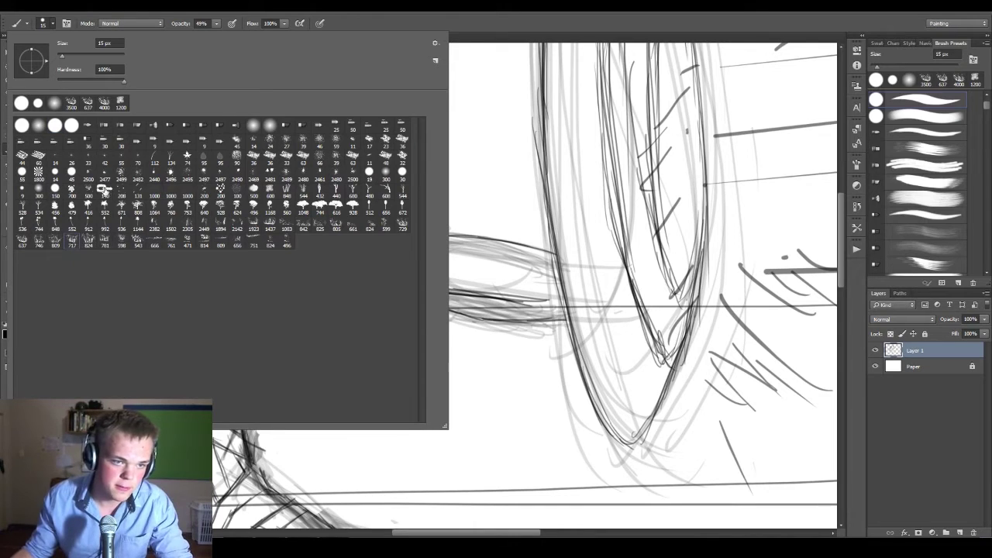
{"action": "left_click", "coordinate": [103, 188]}
{"action": "left_click", "coordinate": [527, 356]}
{"action": "mouse_move", "coordinate": [548, 399]}
{"action": "left_mouse_down"}
{"action": "mouse_move", "coordinate": [604, 309]}
{"action": "mouse_move", "coordinate": [593, 195]}
{"action": "mouse_move", "coordinate": [460, 102]}
{"action": "mouse_move", "coordinate": [684, 91]}
{"action": "left_mouse_up"}
{"action": "key", "text": "ctrl+z"}
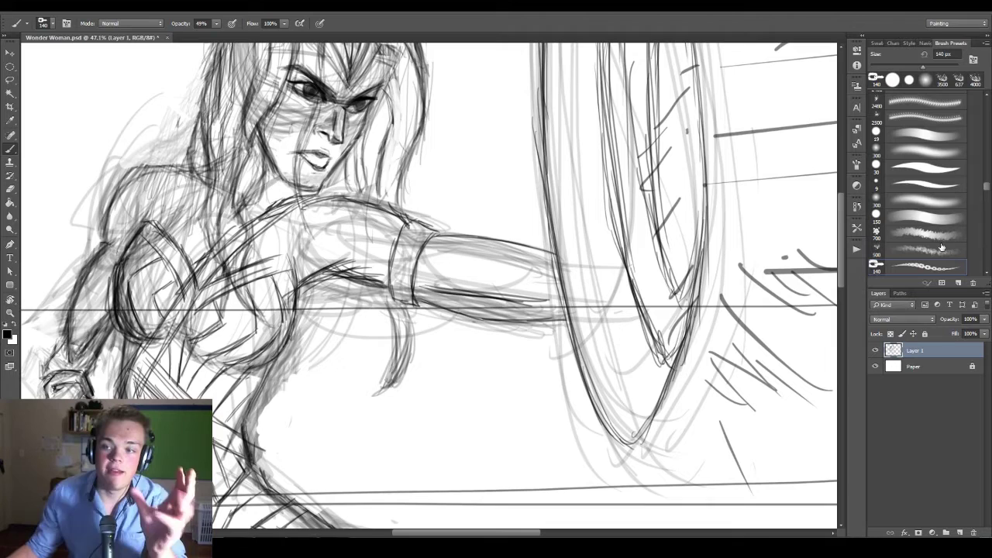
- Compare the round brush presets, choose the fourth one with fading strokes, and undo a test stroke between head and shield
{"action": "left_click_drag", "start_coordinate": [986, 190], "coordinate": [987, 144]}
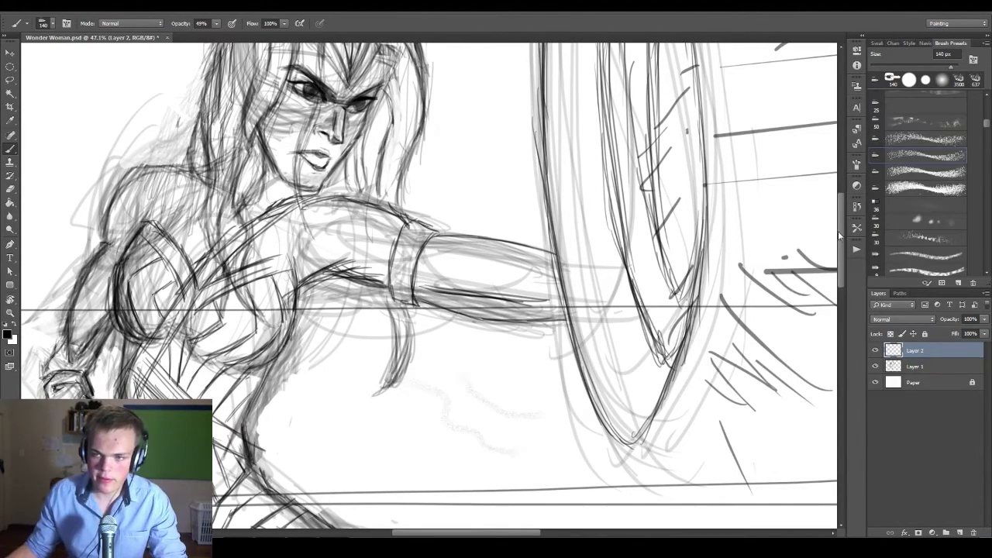
{"action": "left_click_drag", "start_coordinate": [839, 231], "coordinate": [842, 214]}
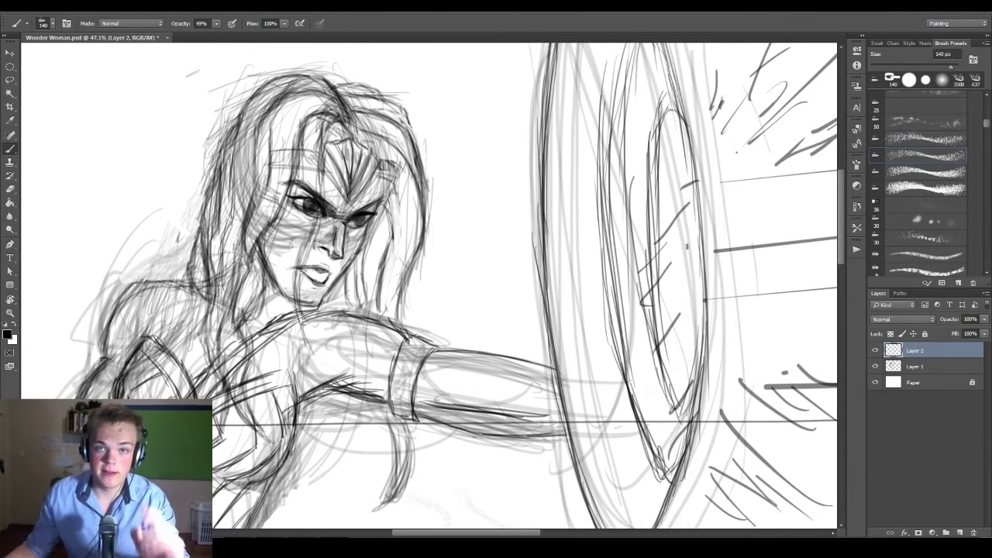
{"action": "left_click_drag", "start_coordinate": [443, 533], "coordinate": [422, 534]}
{"action": "scroll", "coordinate": [927, 215], "scroll_direction": "down", "scroll_amount": 5}
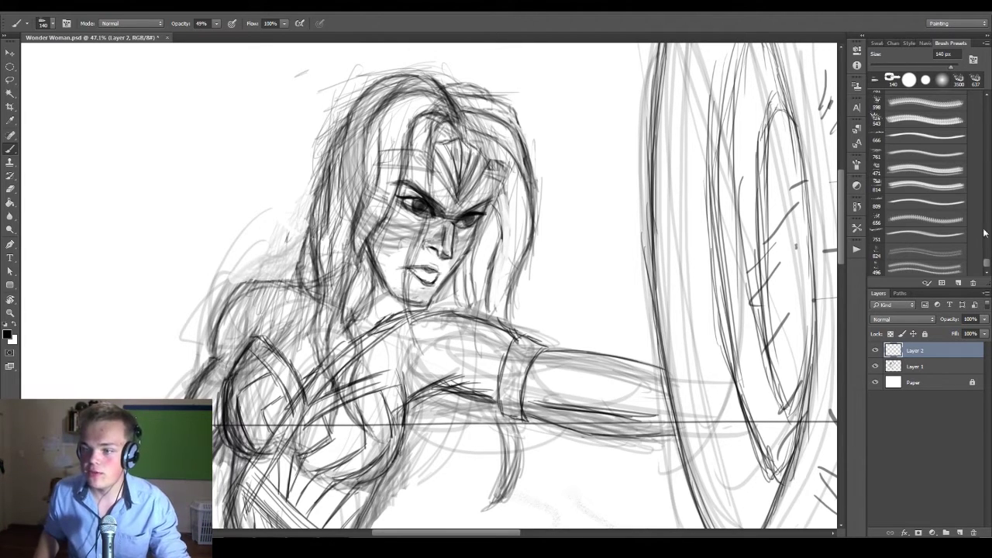
{"action": "left_click_drag", "start_coordinate": [987, 267], "coordinate": [987, 99]}
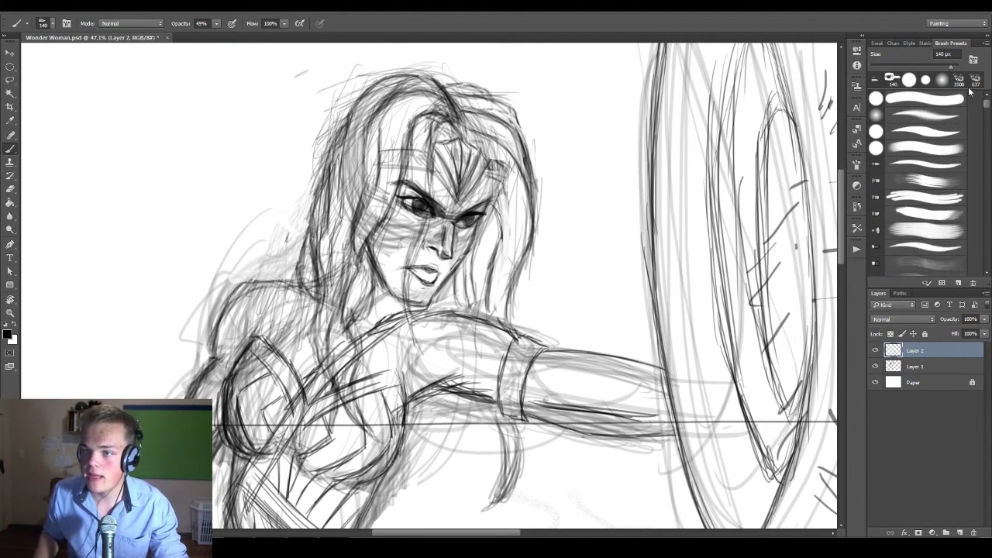
{"action": "left_click", "coordinate": [933, 149]}
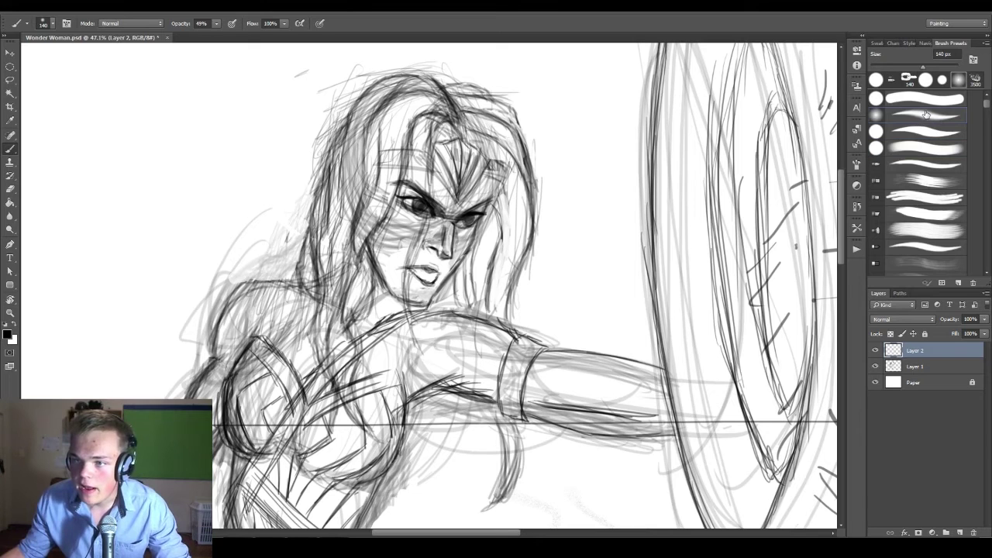
{"action": "left_click", "coordinate": [922, 133]}
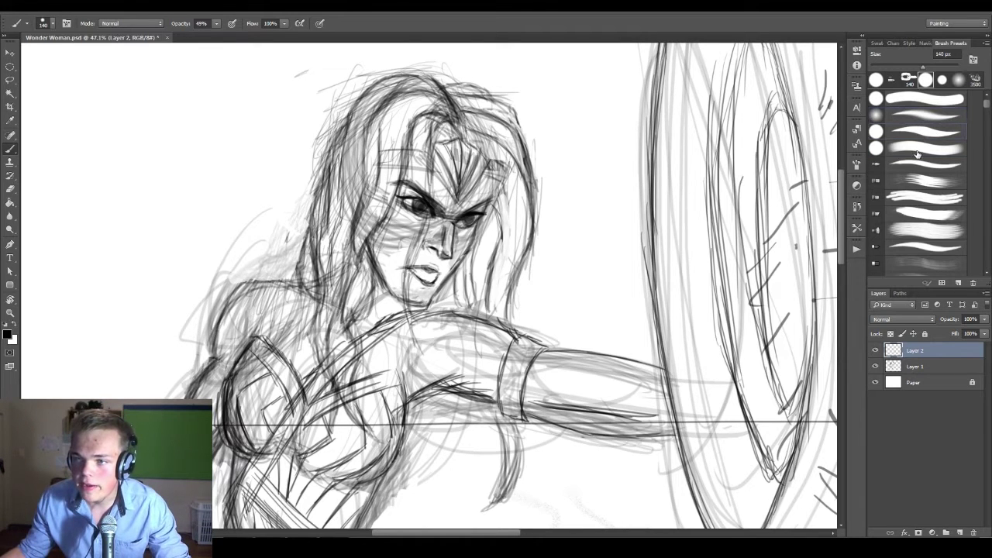
{"action": "left_click", "coordinate": [917, 152]}
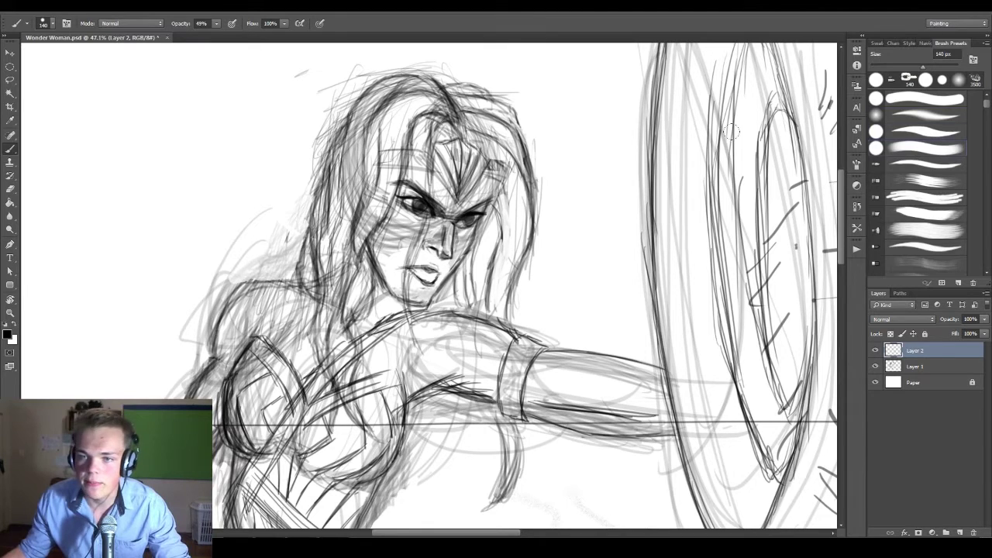
{"action": "left_click_drag", "start_coordinate": [580, 99], "coordinate": [592, 244]}
{"action": "key", "text": "ctrl+z"}
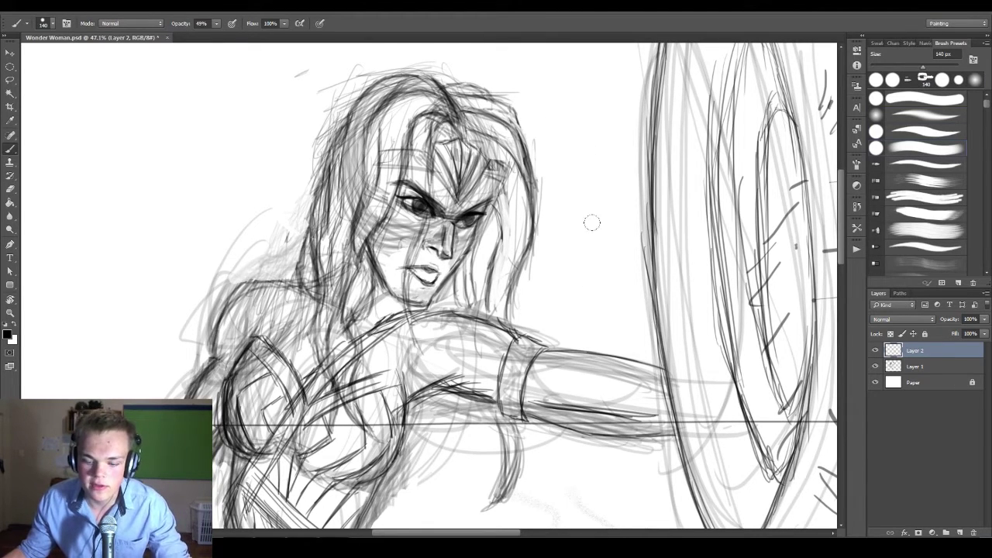
- Reduce the round brush's size to 45 px
{"action": "key", "text": "bracketleft"}
{"action": "key", "text": "bracketleft"}
{"action": "key", "text": "bracketleft"}
{"action": "key", "text": "bracketleft"}
{"action": "key", "text": "bracketleft"}
{"action": "key", "text": "bracketleft"}
{"action": "key", "text": "bracketleft"}
{"action": "key", "text": "bracketleft"}
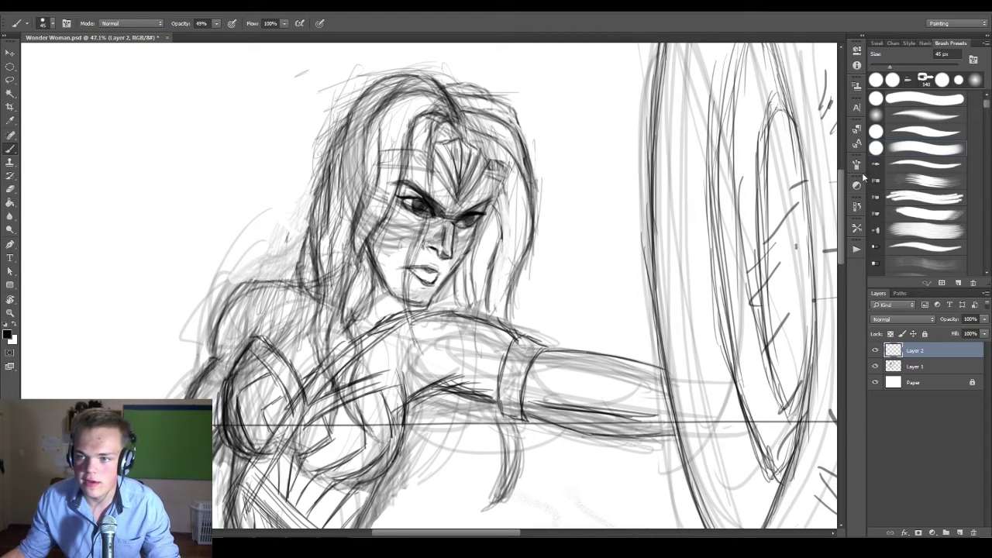
- Move the Brush settings to the end of the collapsed dock and open them
{"action": "mouse_move", "coordinate": [856, 160]}
{"action": "left_mouse_down"}
{"action": "mouse_move", "coordinate": [775, 217]}
{"action": "mouse_move", "coordinate": [720, 188]}
{"action": "mouse_move", "coordinate": [837, 259]}
{"action": "mouse_move", "coordinate": [859, 254]}
{"action": "left_mouse_up"}
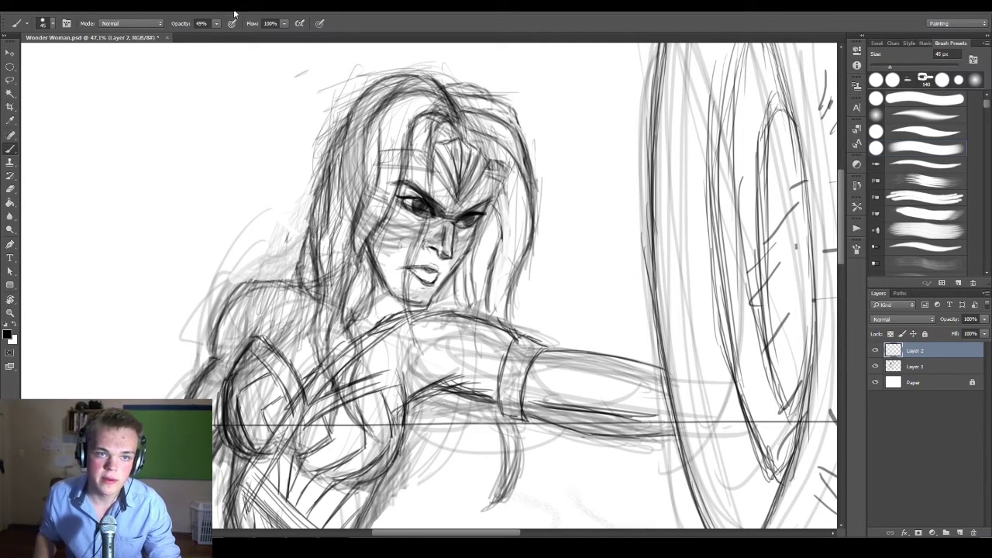
{"action": "left_click", "coordinate": [234, 14]}
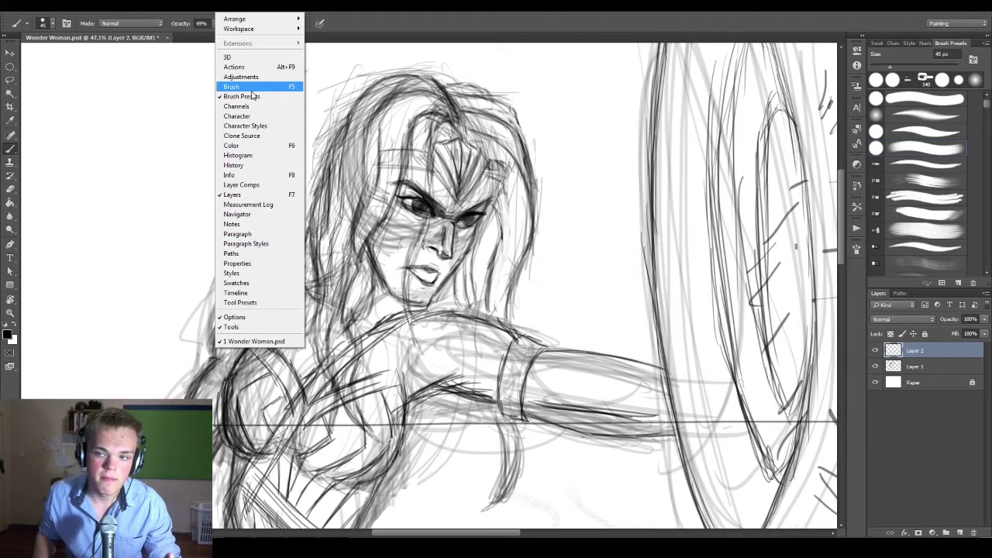
{"action": "left_click", "coordinate": [858, 249]}
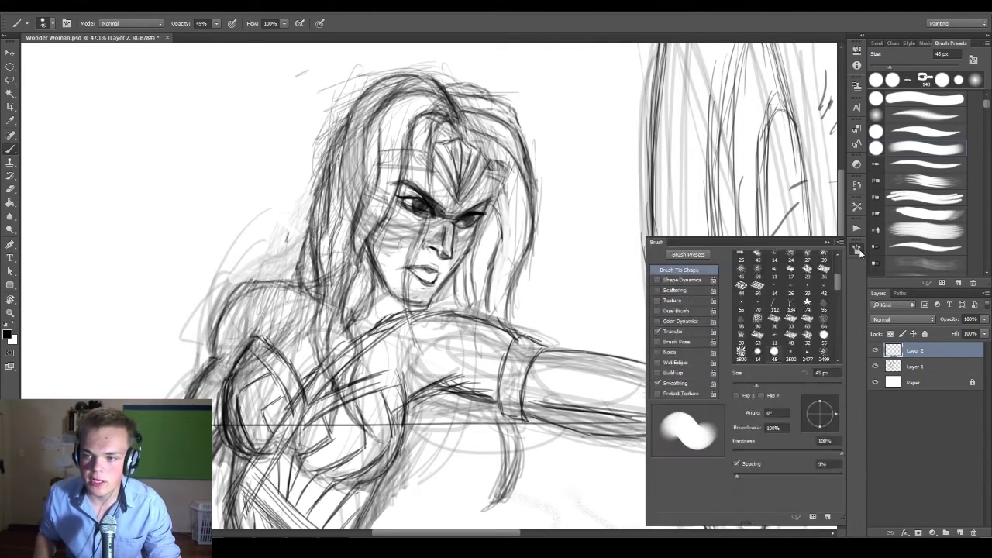
{"action": "left_click", "coordinate": [857, 250]}
{"action": "left_click", "coordinate": [858, 249]}
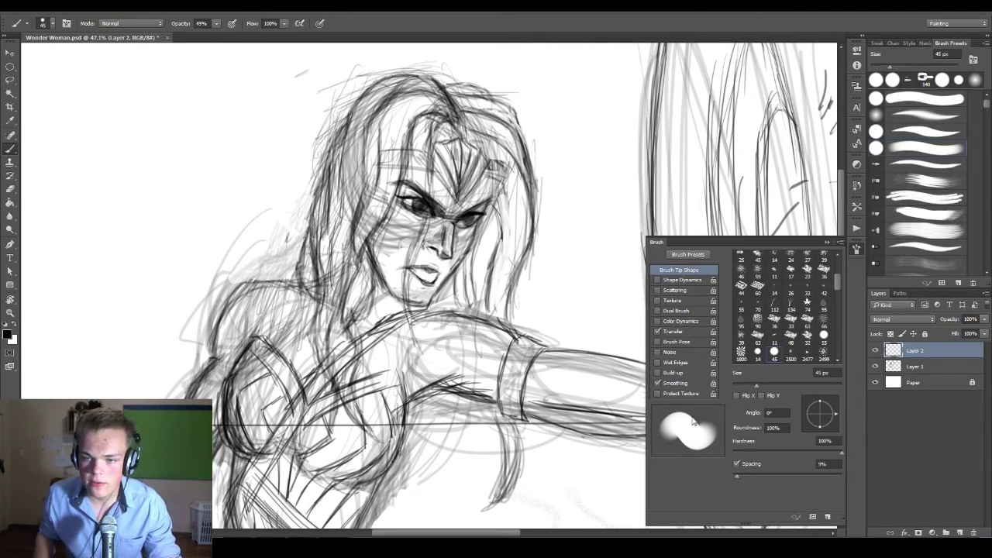
- Examine the Shape Dynamics, Transfer and Scattering options of the current round brush
{"action": "left_click", "coordinate": [688, 280]}
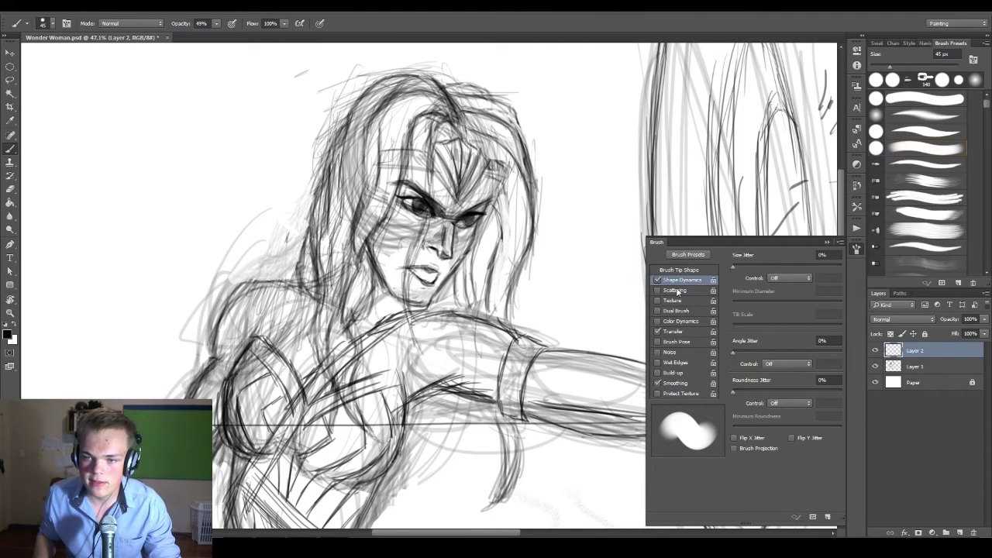
{"action": "left_click", "coordinate": [657, 280]}
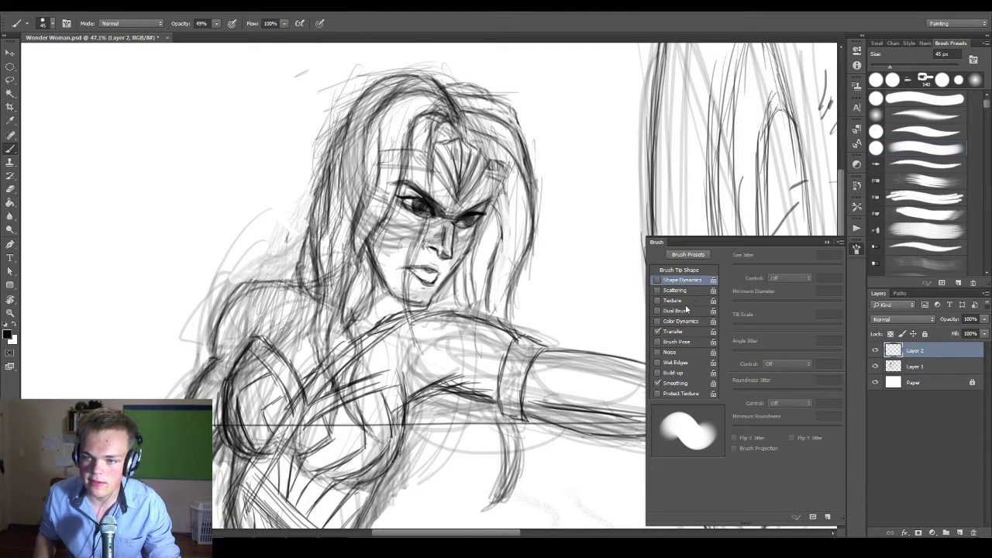
{"action": "left_click", "coordinate": [682, 342]}
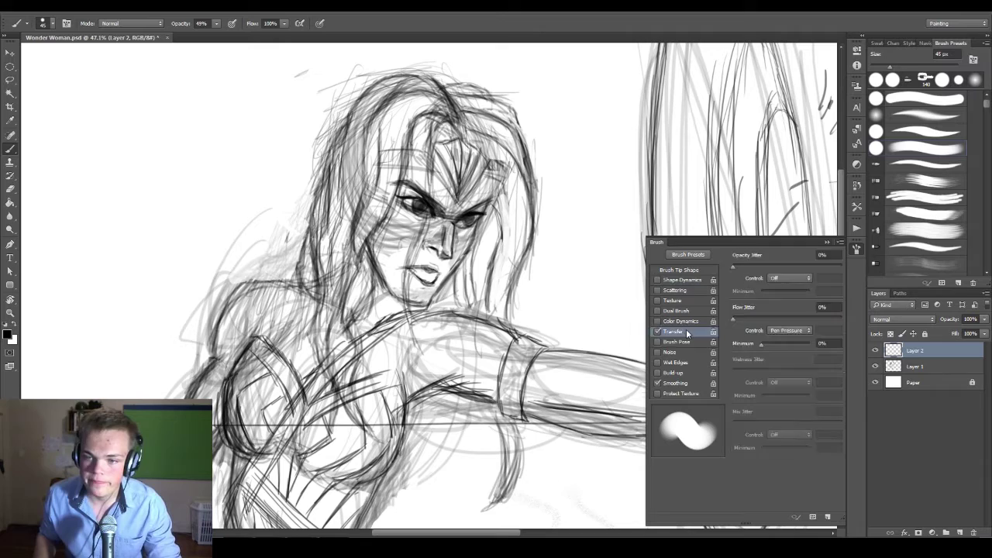
{"action": "left_click", "coordinate": [685, 292]}
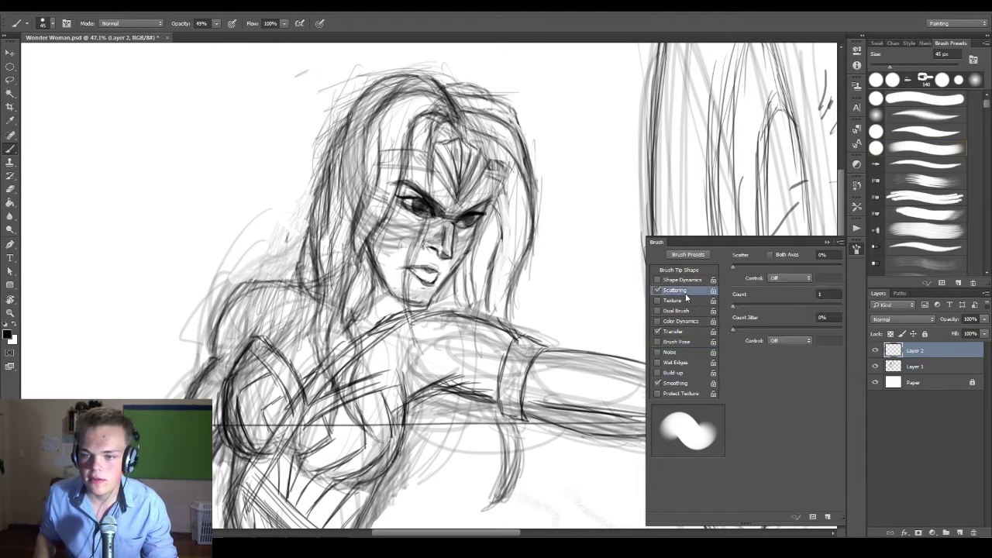
- Test the brush with Shape Dynamics enabled by painting an S-shaped stroke between head and shield, and disable the option
{"action": "left_click", "coordinate": [682, 282]}
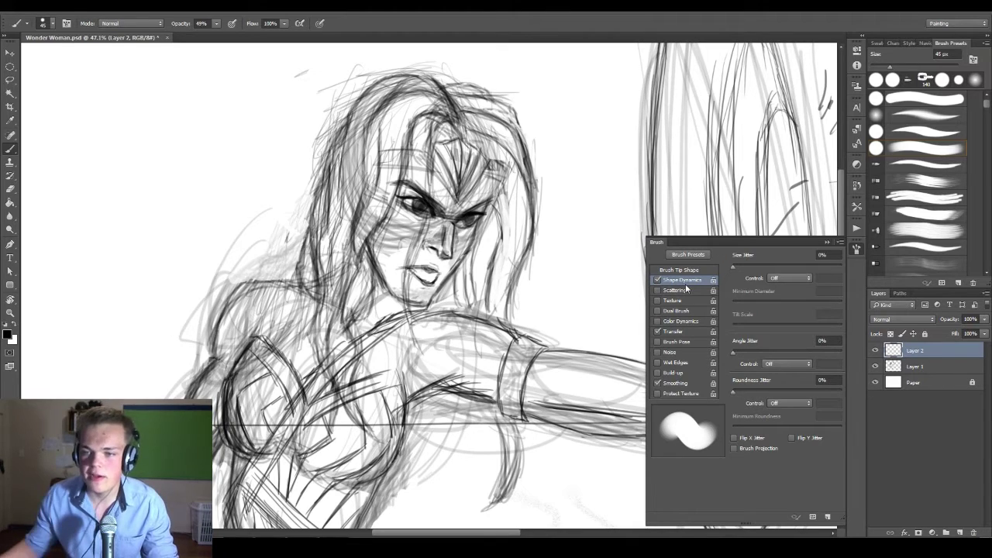
{"action": "left_click_drag", "start_coordinate": [618, 165], "coordinate": [583, 293]}
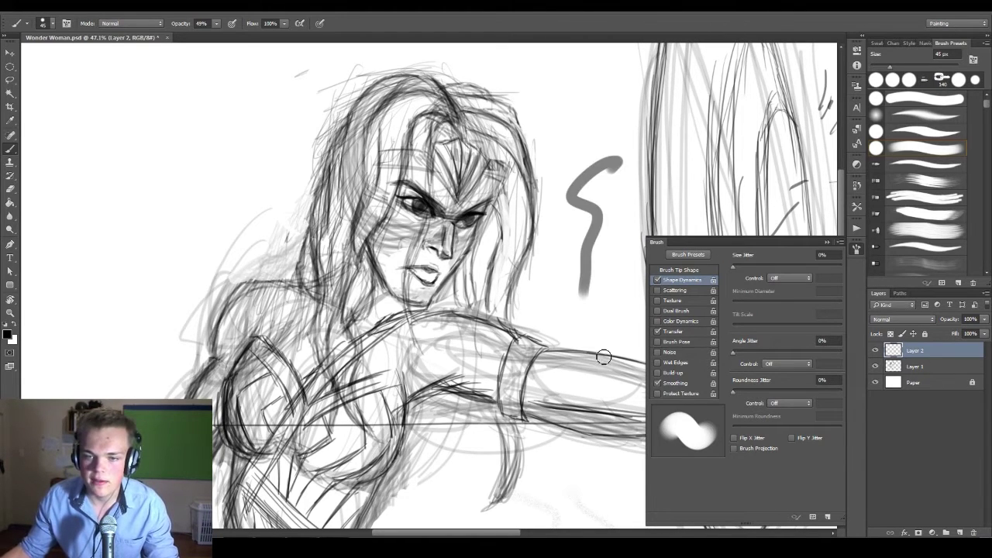
{"action": "left_click", "coordinate": [658, 281]}
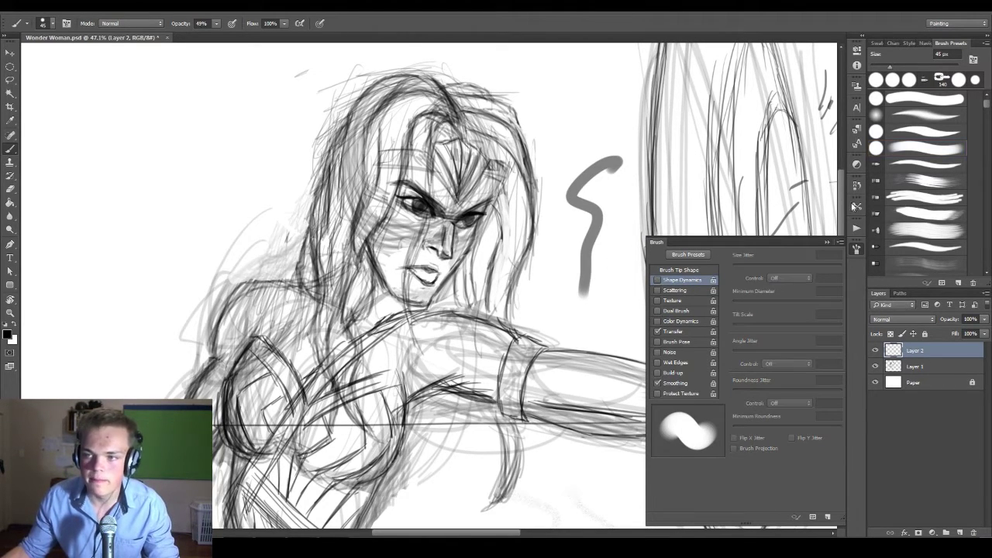
- Try the tapered round preset with two short strokes above the S-shaped one, and undo all the test strokes
{"action": "left_click", "coordinate": [926, 132]}
{"action": "mouse_move", "coordinate": [587, 87]}
{"action": "left_mouse_down"}
{"action": "mouse_move", "coordinate": [583, 159]}
{"action": "mouse_move", "coordinate": [610, 126]}
{"action": "left_mouse_up"}
{"action": "left_click_drag", "start_coordinate": [566, 157], "coordinate": [610, 125]}
{"action": "key", "text": "ctrl+z"}
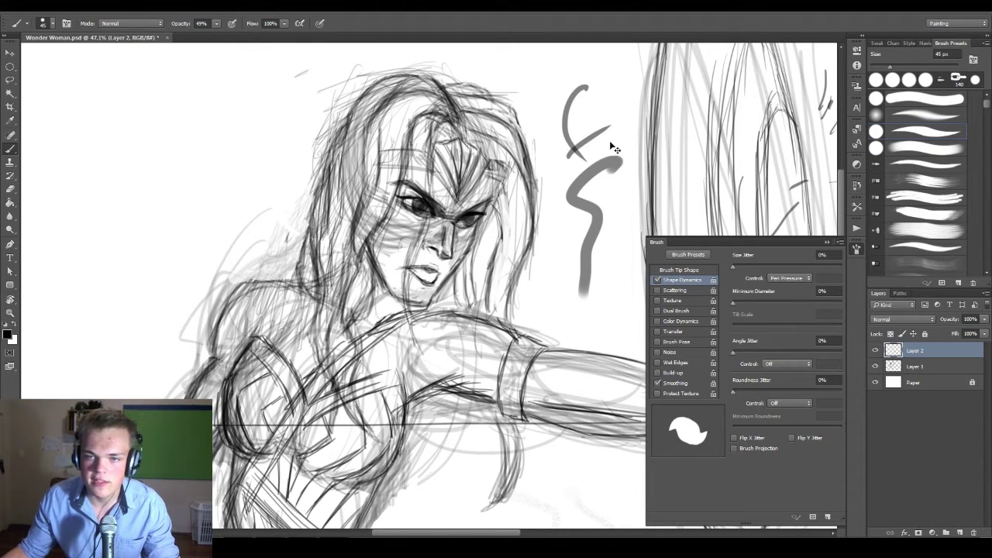
{"action": "key", "text": "ctrl+alt+z"}
{"action": "key", "text": "ctrl+alt+z"}
{"action": "key", "text": "ctrl+alt+z"}
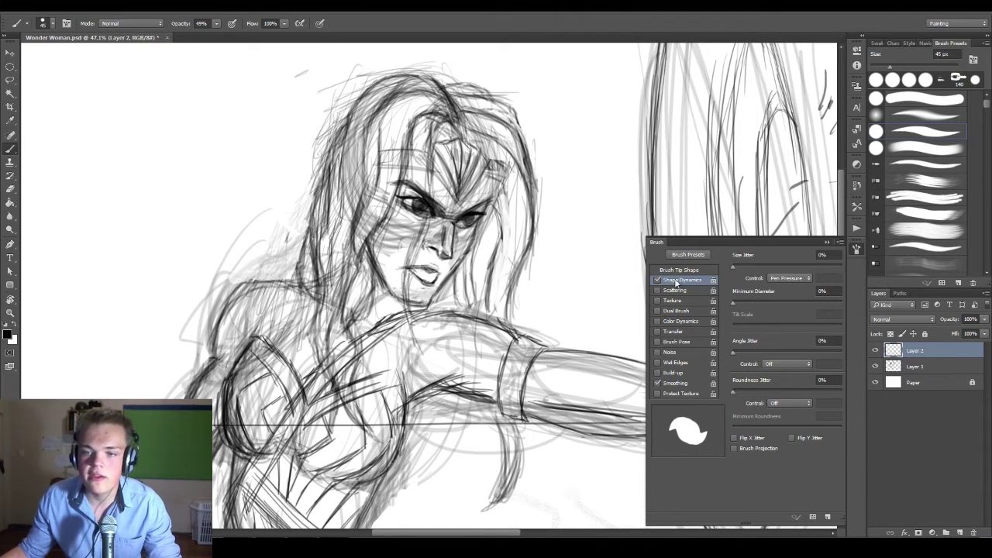
- Collapse the brush settings, then test the fourth round preset with zigzag and crossed strokes beside the head and undo them
{"action": "mouse_move", "coordinate": [986, 103]}
{"action": "left_mouse_down"}
{"action": "mouse_move", "coordinate": [983, 249]}
{"action": "mouse_move", "coordinate": [986, 96]}
{"action": "left_mouse_up"}
{"action": "left_click", "coordinate": [827, 242]}
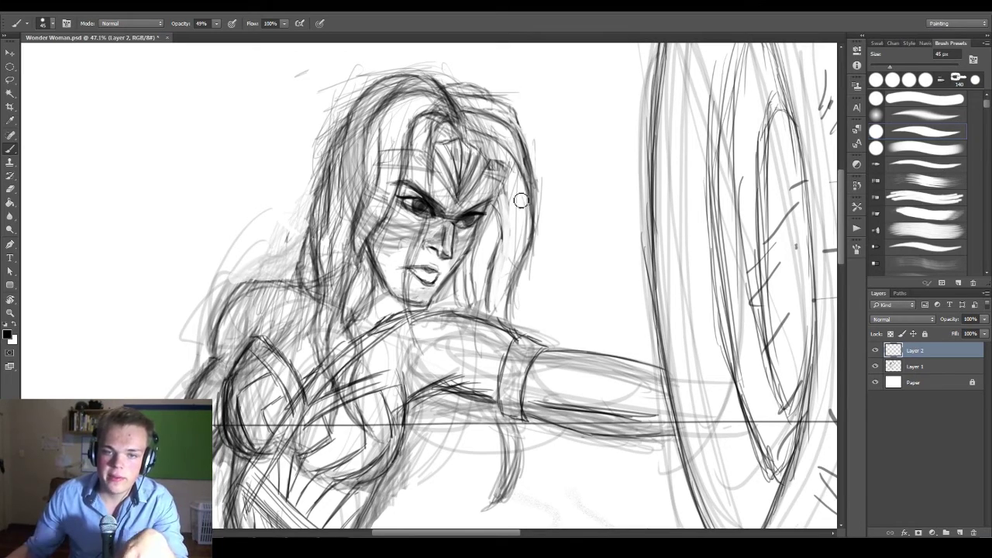
{"action": "left_click", "coordinate": [937, 152]}
{"action": "mouse_move", "coordinate": [556, 144]}
{"action": "left_mouse_down"}
{"action": "mouse_move", "coordinate": [621, 262]}
{"action": "mouse_move", "coordinate": [613, 336]}
{"action": "left_mouse_up"}
{"action": "mouse_move", "coordinate": [557, 307]}
{"action": "left_mouse_down"}
{"action": "mouse_move", "coordinate": [620, 295]}
{"action": "mouse_move", "coordinate": [632, 310]}
{"action": "left_mouse_up"}
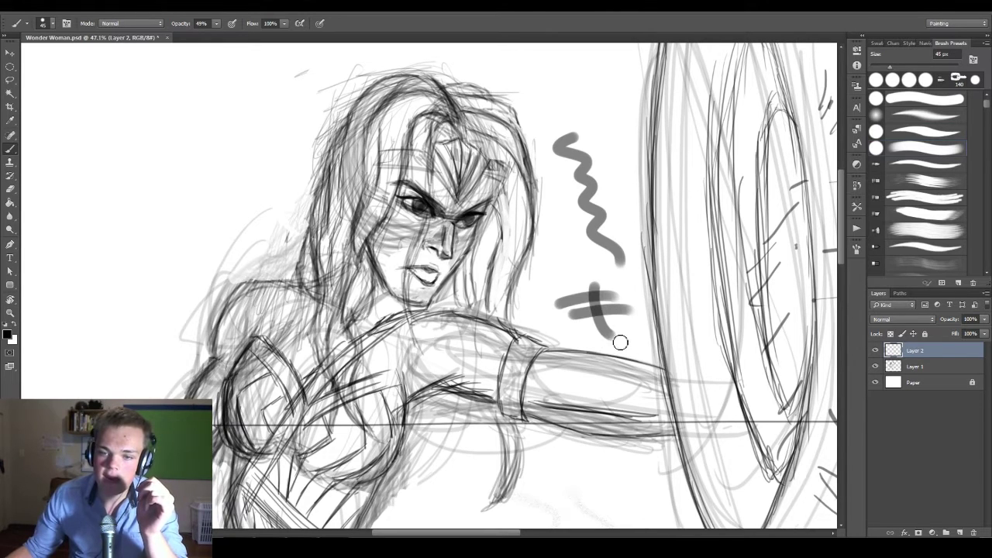
{"action": "key", "text": "ctrl+alt+z"}
{"action": "key", "text": "ctrl+alt+z"}
{"action": "key", "text": "ctrl+alt+z"}
{"action": "key", "text": "ctrl+alt+z"}
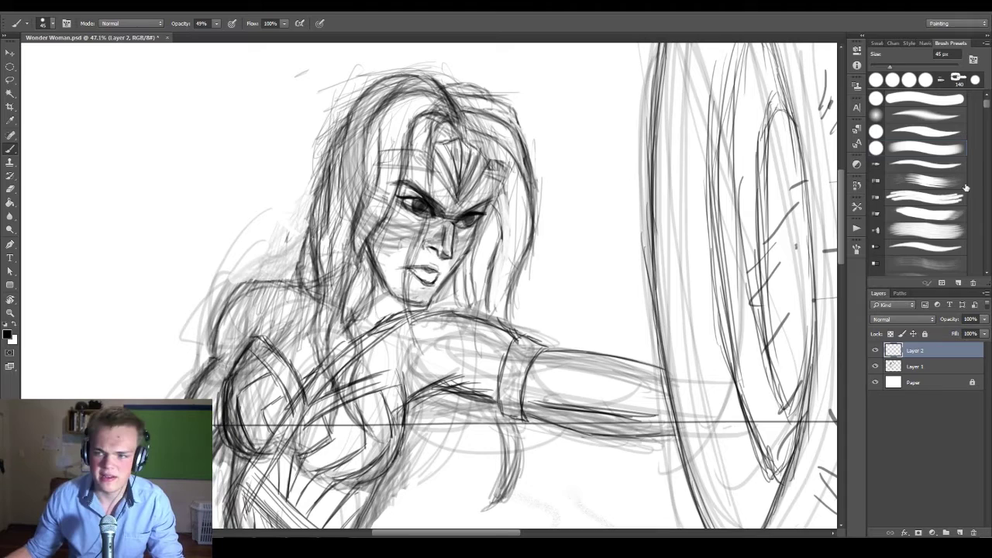
- Try the 534 px bare-tree brush by stamping trees between the head and the shield, and undo them
{"action": "left_click_drag", "start_coordinate": [989, 105], "coordinate": [982, 213]}
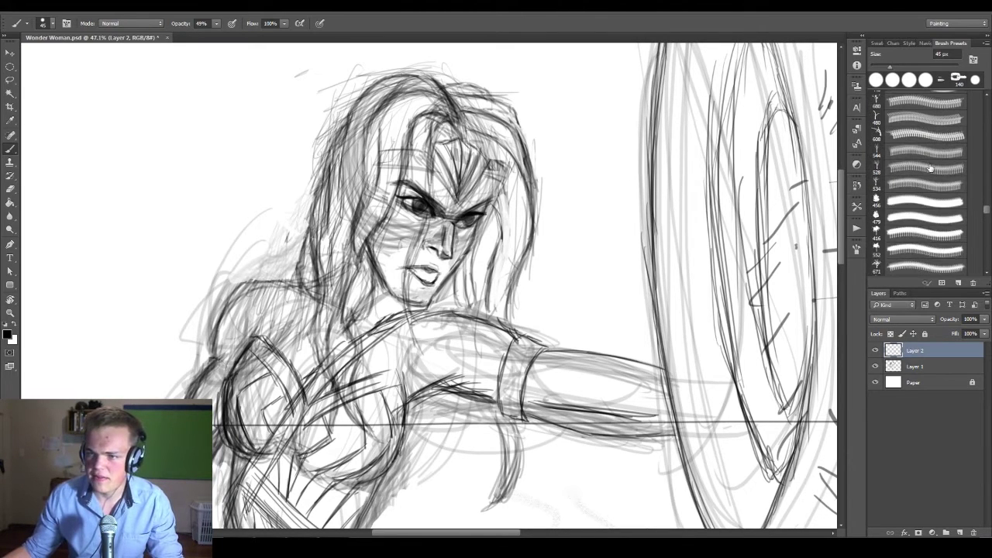
{"action": "left_click", "coordinate": [918, 181]}
{"action": "mouse_move", "coordinate": [554, 158]}
{"action": "left_mouse_down"}
{"action": "mouse_move", "coordinate": [560, 248]}
{"action": "mouse_move", "coordinate": [567, 415]}
{"action": "left_mouse_up"}
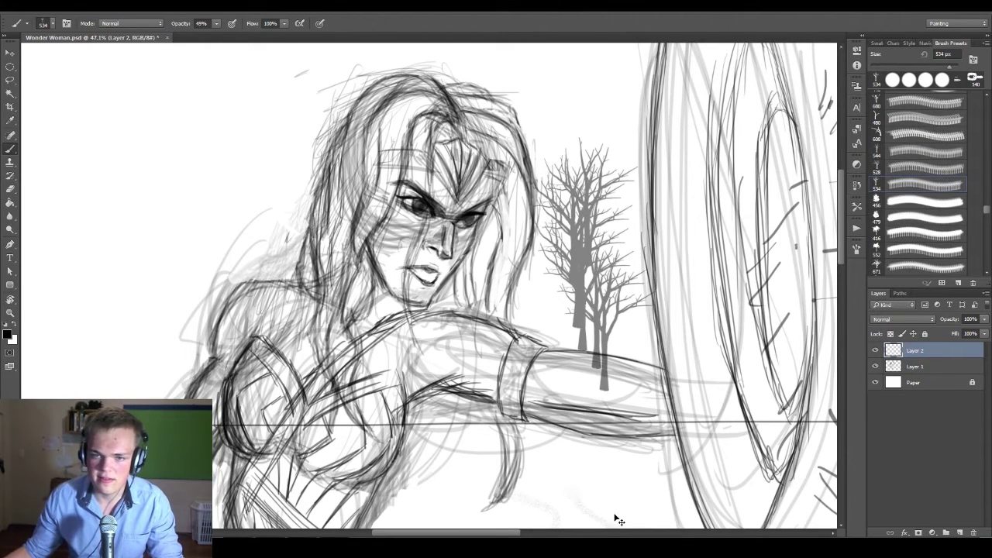
{"action": "key", "text": "ctrl+z"}
- Switch back to the fourth round preset with fading strokes and reduce its size to 35 px
{"action": "mouse_move", "coordinate": [986, 222]}
{"action": "left_mouse_down"}
{"action": "mouse_move", "coordinate": [980, 108]}
{"action": "mouse_move", "coordinate": [970, 98]}
{"action": "left_mouse_up"}
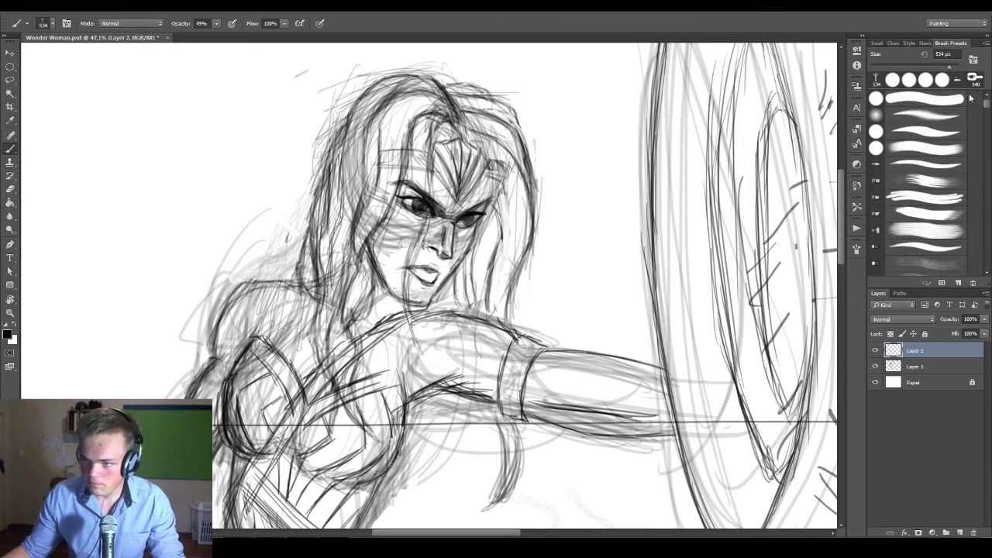
{"action": "left_click", "coordinate": [930, 153]}
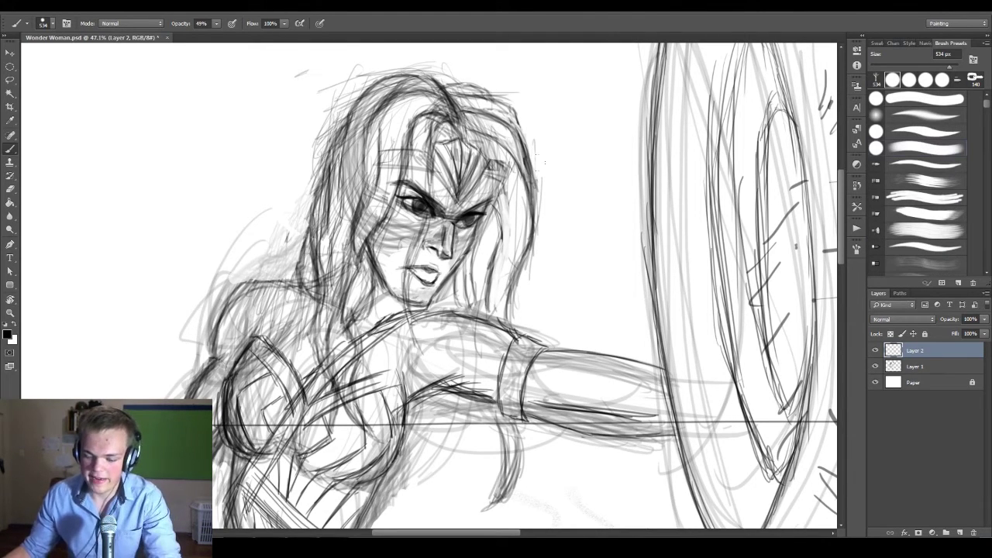
{"action": "key", "text": "bracketleft"}
{"action": "key", "text": "bracketleft"}
{"action": "key", "text": "bracketleft"}
{"action": "key", "text": "bracketleft"}
{"action": "key", "text": "bracketleft"}
{"action": "key", "text": "bracketleft"}
{"action": "key", "text": "bracketleft"}
{"action": "key", "text": "bracketleft"}
{"action": "key", "text": "bracketleft"}
{"action": "key", "text": "bracketleft"}
{"action": "key", "text": "bracketleft"}
{"action": "key", "text": "bracketleft"}
{"action": "key", "text": "bracketleft"}
{"action": "key", "text": "bracketleft"}
{"action": "key", "text": "bracketleft"}
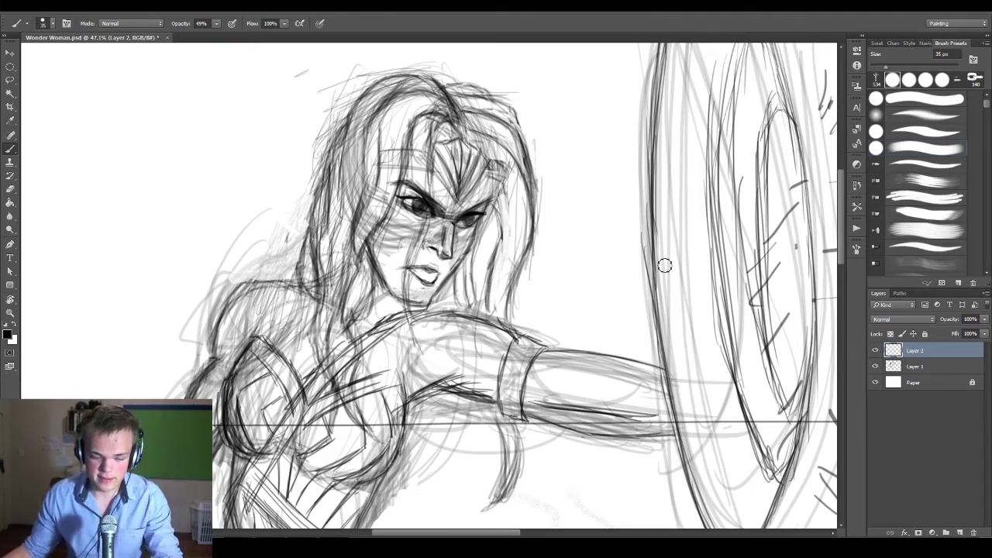
- Zoom out to view the whole Wonder Woman sketch on the canvas
{"action": "key", "text": "z"}
{"action": "left_click_drag", "start_coordinate": [654, 252], "coordinate": [616, 313]}
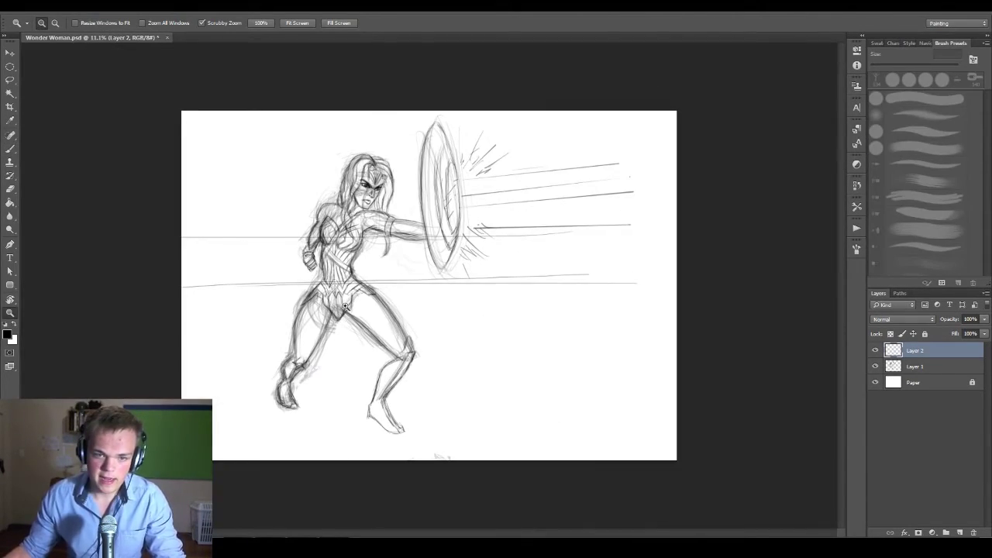
- Test the fourth round preset at 35 px with a zigzag stroke in the blank area beside the leg and undo it
{"action": "mouse_move", "coordinate": [345, 306]}
{"action": "left_mouse_down"}
{"action": "mouse_move", "coordinate": [421, 344]}
{"action": "mouse_move", "coordinate": [693, 328]}
{"action": "mouse_move", "coordinate": [695, 344]}
{"action": "left_mouse_up"}
{"action": "key", "text": "b"}
{"action": "mouse_move", "coordinate": [595, 246]}
{"action": "left_mouse_down"}
{"action": "mouse_move", "coordinate": [543, 282]}
{"action": "mouse_move", "coordinate": [654, 402]}
{"action": "left_mouse_up"}
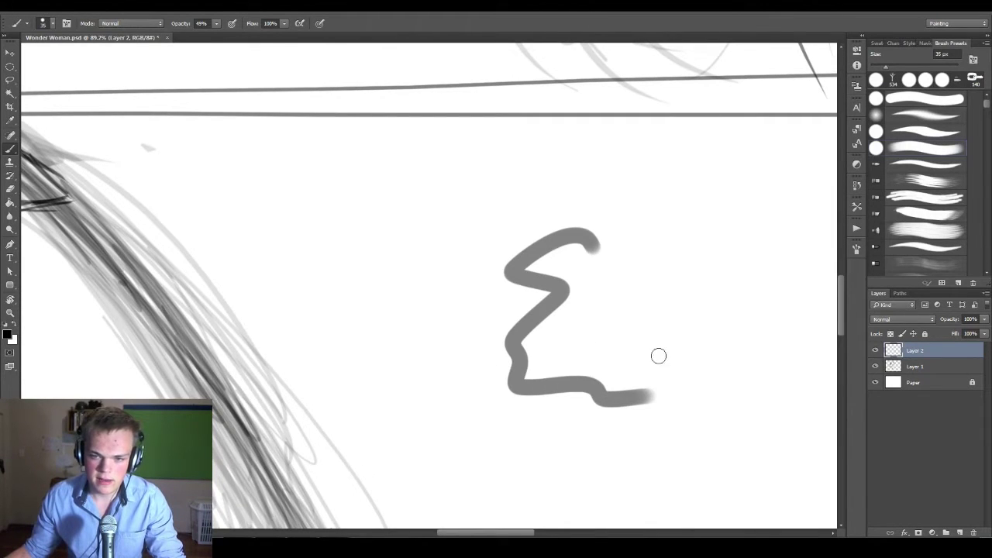
{"action": "key", "text": "ctrl+z"}
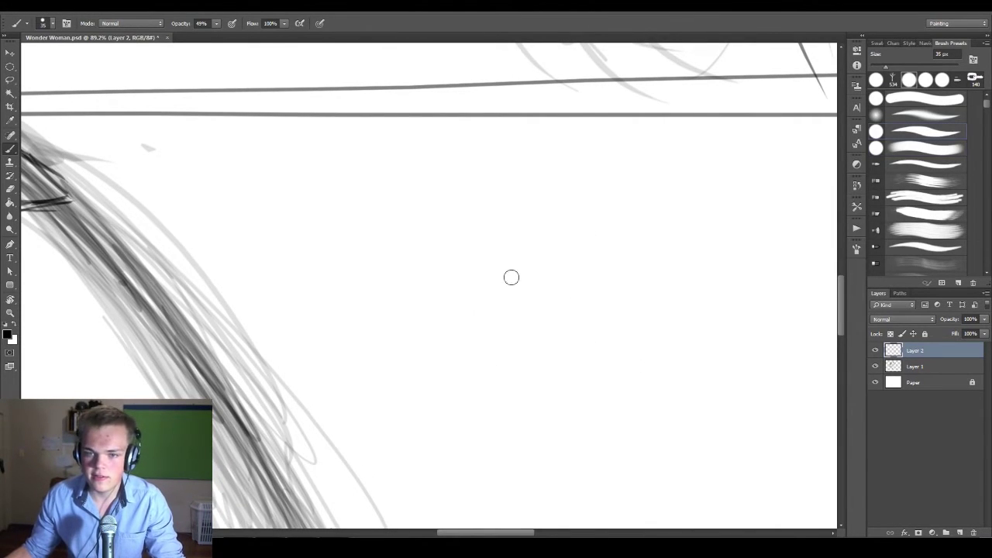
- Try the third round preset at 35 px with several long tapered strokes beside the leg, and undo them all
{"action": "left_click_drag", "start_coordinate": [413, 315], "coordinate": [583, 252]}
{"action": "left_click_drag", "start_coordinate": [440, 333], "coordinate": [574, 296]}
{"action": "left_click_drag", "start_coordinate": [413, 385], "coordinate": [663, 310]}
{"action": "left_click_drag", "start_coordinate": [440, 364], "coordinate": [648, 327]}
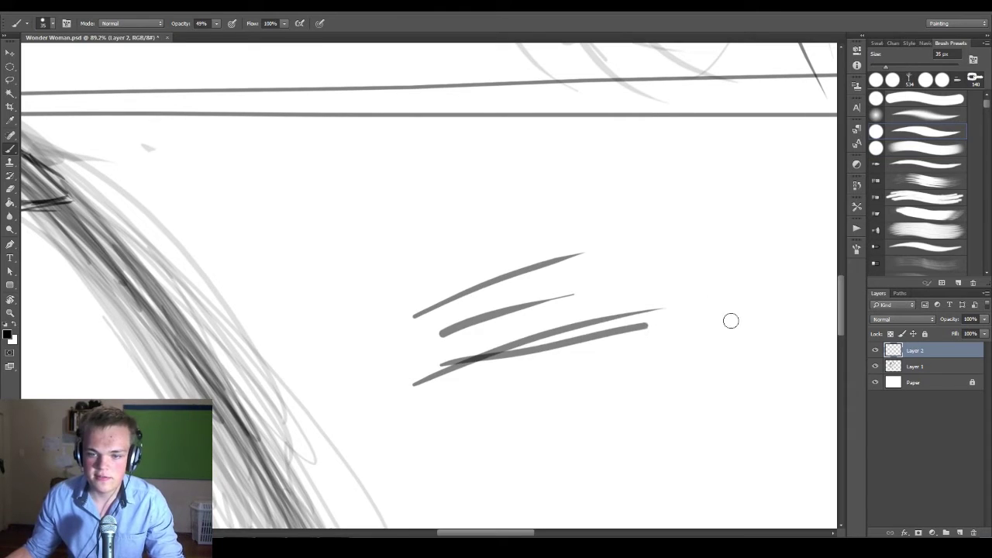
{"action": "left_click_drag", "start_coordinate": [458, 398], "coordinate": [737, 341]}
{"action": "left_click_drag", "start_coordinate": [469, 424], "coordinate": [733, 370]}
{"action": "key", "text": "ctrl+alt+z"}
{"action": "key", "text": "ctrl+alt+z"}
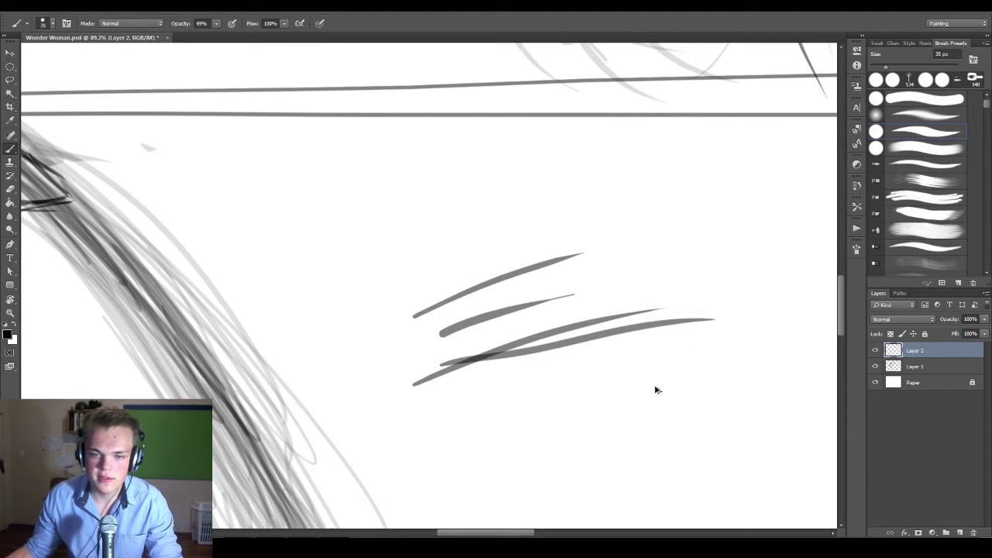
{"action": "key", "text": "ctrl+alt+z"}
{"action": "key", "text": "ctrl+alt+z"}
{"action": "key", "text": "ctrl+alt+z"}
{"action": "key", "text": "ctrl+alt+z"}
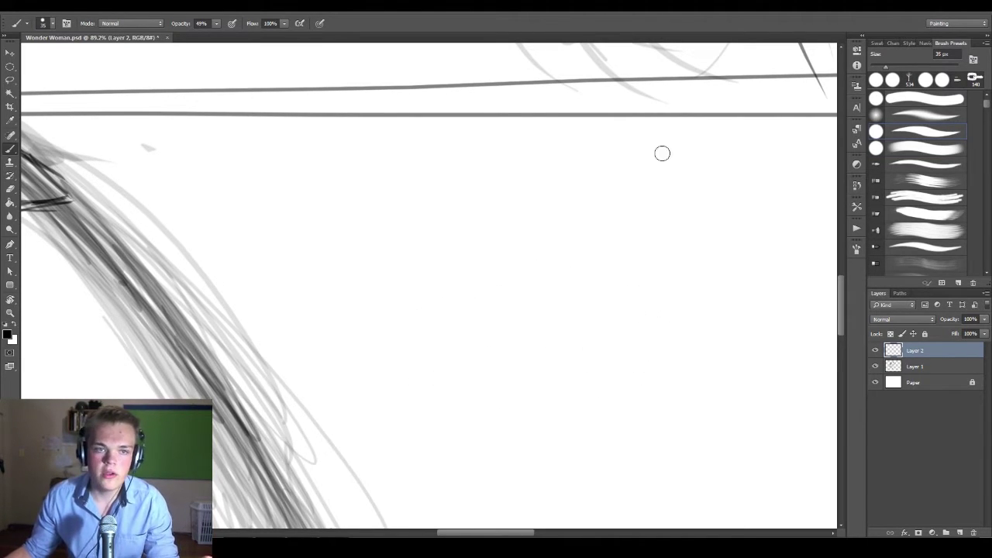
- Lower the brush opacity to 24%, test it with overlapping curved strokes beside the leg, and undo them
{"action": "left_click", "coordinate": [216, 23]}
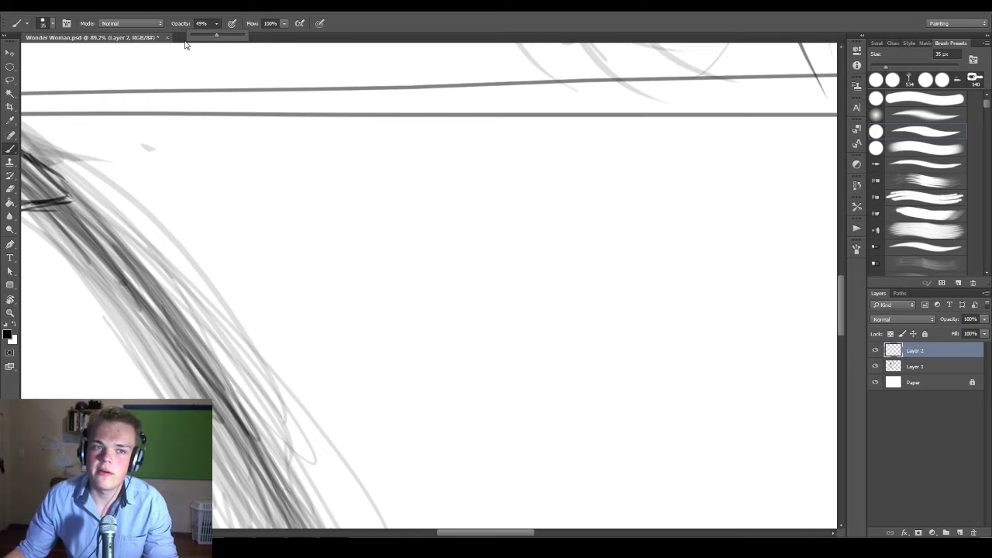
{"action": "left_click_drag", "start_coordinate": [216, 35], "coordinate": [202, 36]}
{"action": "left_click", "coordinate": [401, 228]}
{"action": "left_click_drag", "start_coordinate": [496, 208], "coordinate": [463, 327]}
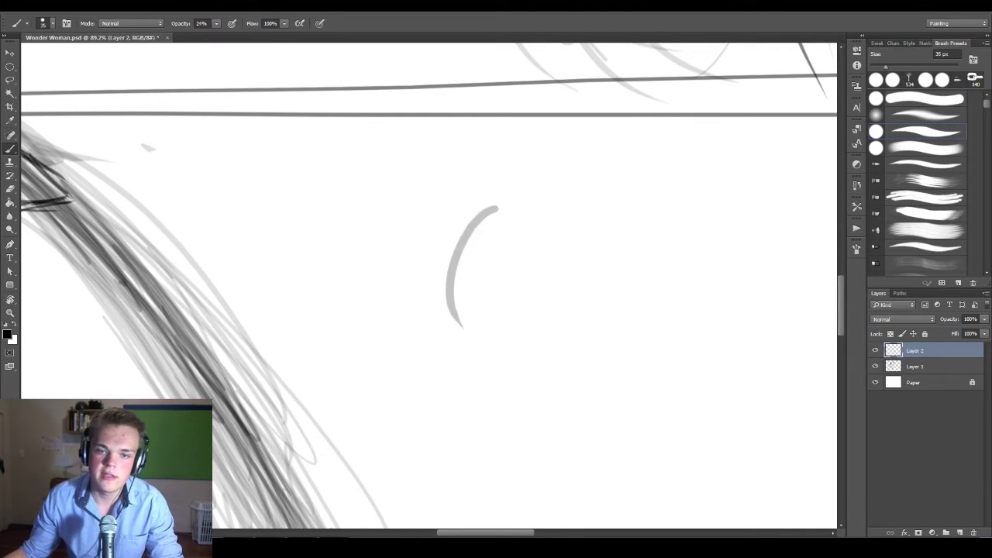
{"action": "mouse_move", "coordinate": [474, 178]}
{"action": "left_mouse_down"}
{"action": "mouse_move", "coordinate": [451, 353]}
{"action": "mouse_move", "coordinate": [464, 358]}
{"action": "left_mouse_up"}
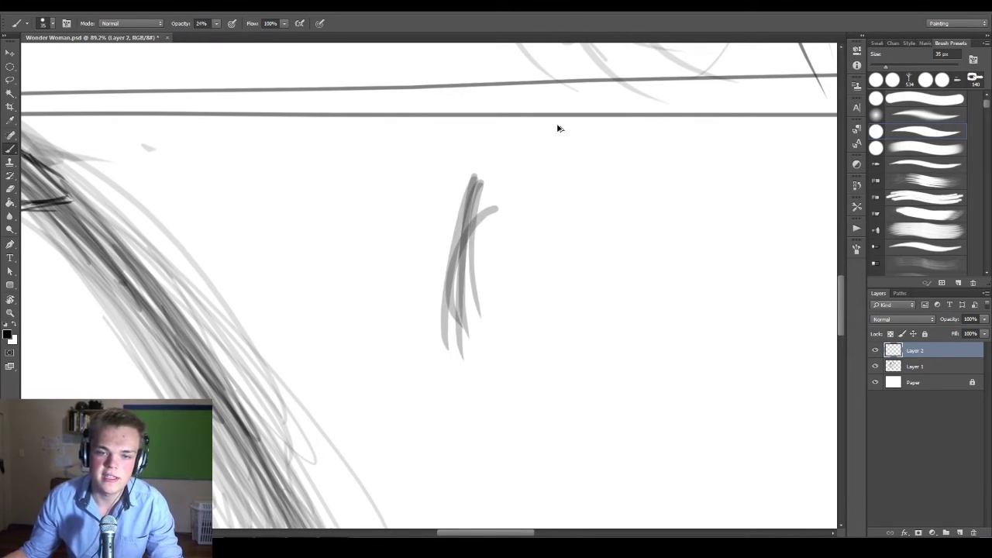
{"action": "key", "text": "ctrl+alt+z"}
{"action": "key", "text": "ctrl+alt+z"}
{"action": "key", "text": "ctrl+alt+z"}
{"action": "key", "text": "ctrl+alt+z"}
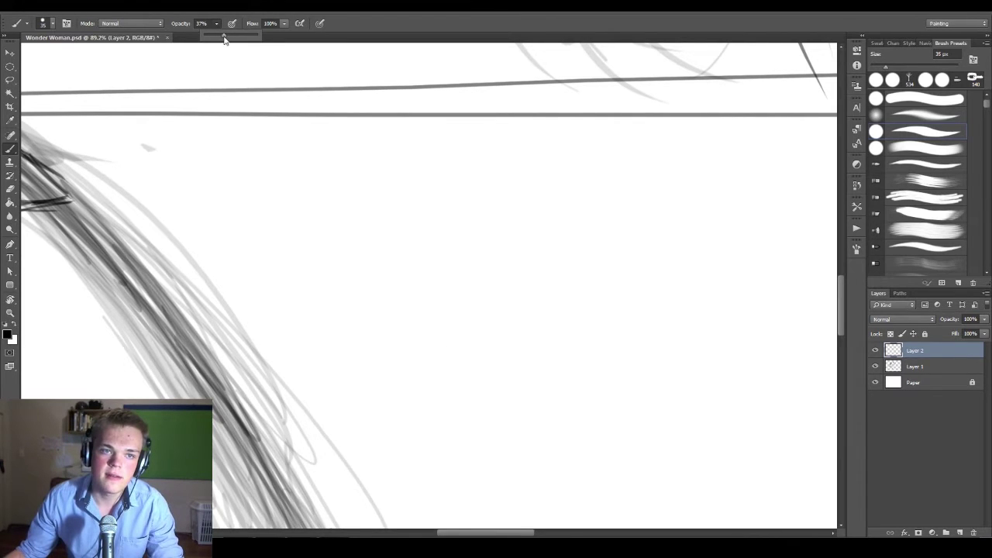
- Set the brush opacity to 43%, test it with a zigzag and overlapping strokes beside the leg, and undo them
{"action": "left_click_drag", "start_coordinate": [227, 40], "coordinate": [228, 39]}
{"action": "left_click", "coordinate": [348, 132]}
{"action": "mouse_move", "coordinate": [546, 153]}
{"action": "left_mouse_down"}
{"action": "mouse_move", "coordinate": [452, 325]}
{"action": "mouse_move", "coordinate": [753, 316]}
{"action": "left_mouse_up"}
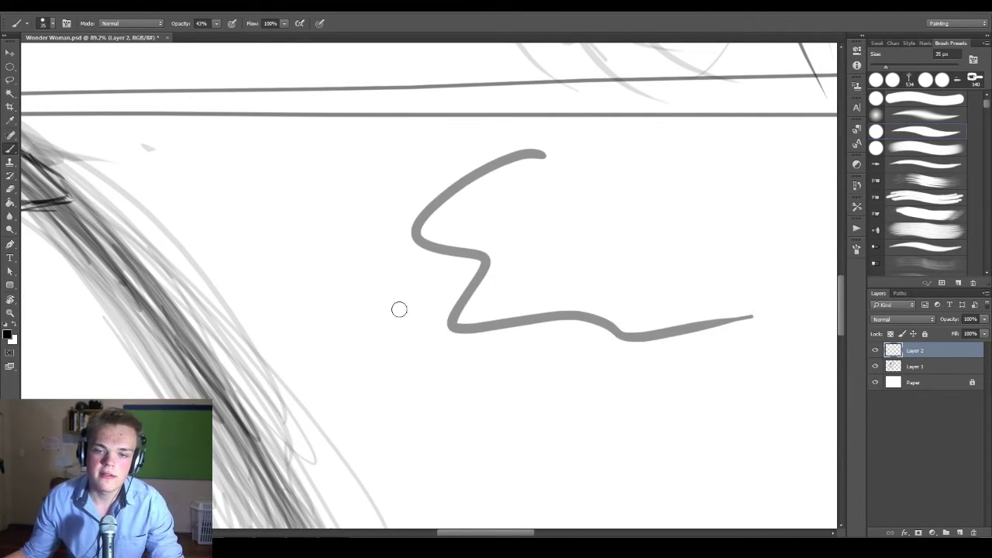
{"action": "mouse_move", "coordinate": [370, 325]}
{"action": "left_mouse_down"}
{"action": "mouse_move", "coordinate": [607, 287]}
{"action": "mouse_move", "coordinate": [552, 274]}
{"action": "mouse_move", "coordinate": [345, 328]}
{"action": "mouse_move", "coordinate": [682, 249]}
{"action": "left_mouse_up"}
{"action": "key", "text": "ctrl+z"}
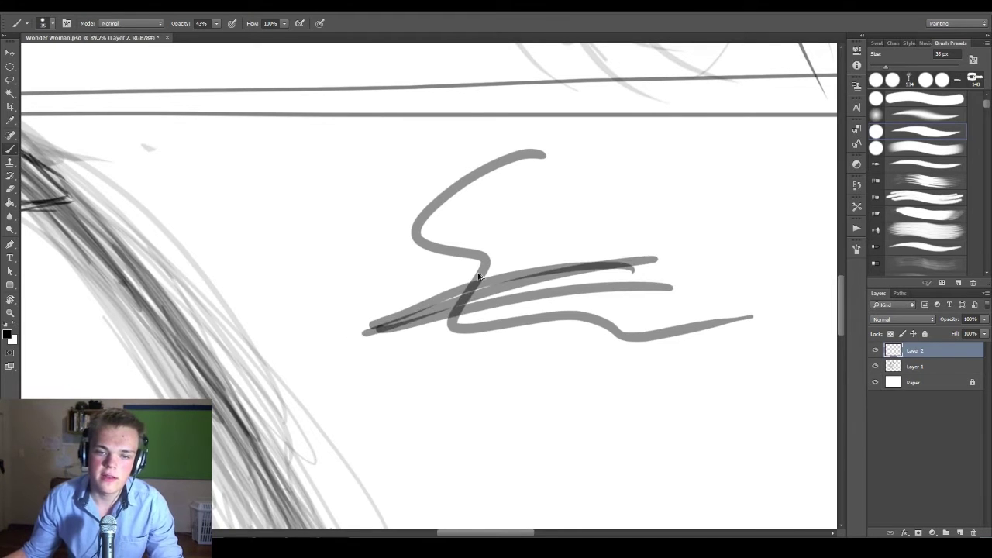
{"action": "key", "text": "ctrl+alt+z"}
{"action": "key", "text": "ctrl+alt+z"}
{"action": "key", "text": "z"}
{"action": "mouse_move", "coordinate": [481, 232]}
{"action": "left_mouse_down"}
{"action": "mouse_move", "coordinate": [343, 287]}
{"action": "mouse_move", "coordinate": [404, 308]}
{"action": "left_mouse_up"}
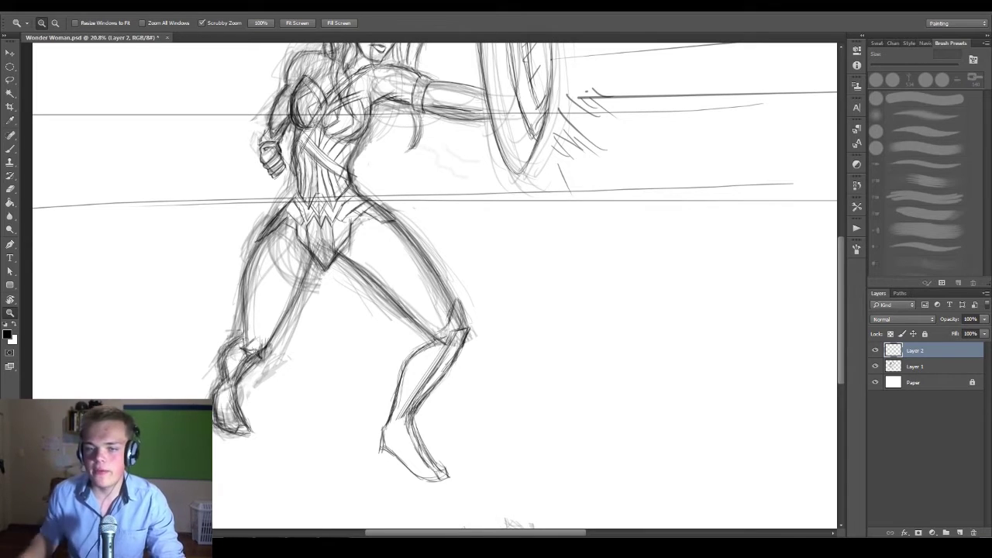
{"action": "key", "text": "b"}
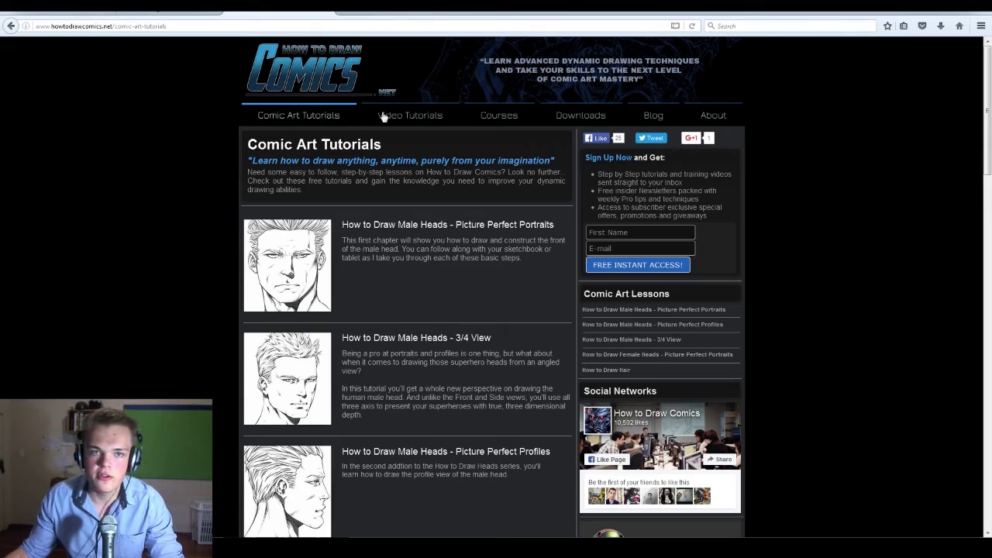
- Look over the How to Draw Comics . NET channel page on YouTube in the web browser
{"action": "left_click", "coordinate": [400, 10]}
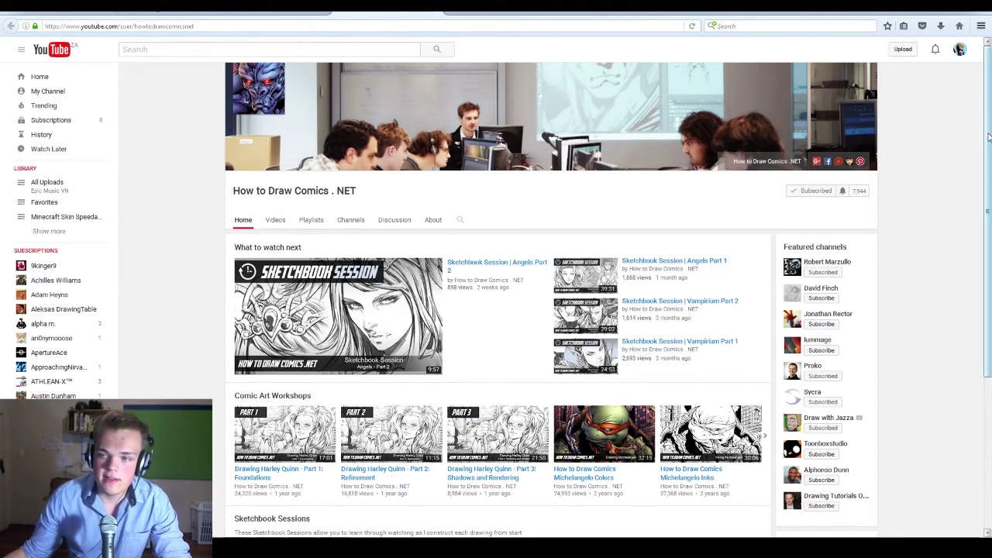
{"action": "left_click_drag", "start_coordinate": [987, 137], "coordinate": [928, 249]}
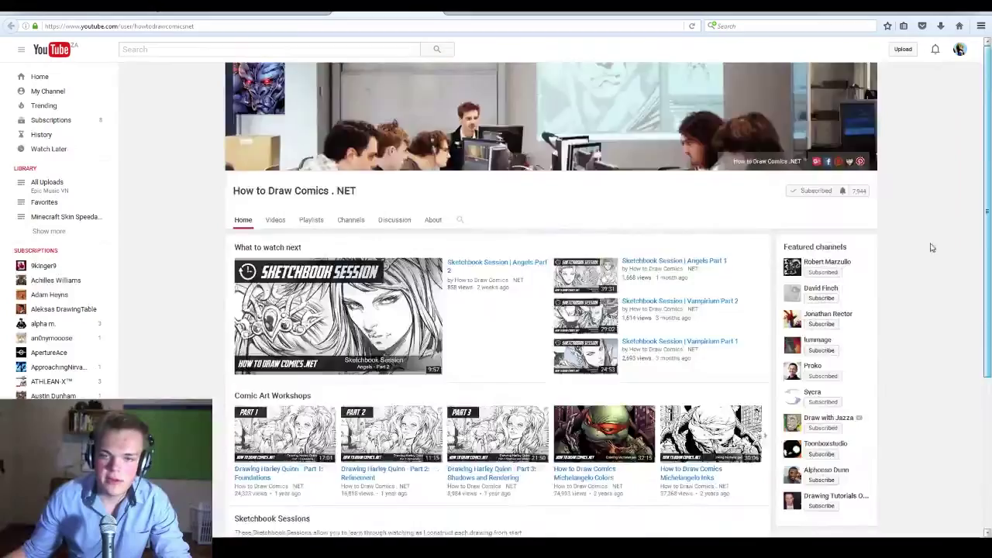
{"action": "scroll", "coordinate": [930, 245], "scroll_direction": "down", "scroll_amount": 3}
{"action": "scroll", "coordinate": [933, 170], "scroll_direction": "up", "scroll_amount": 3}
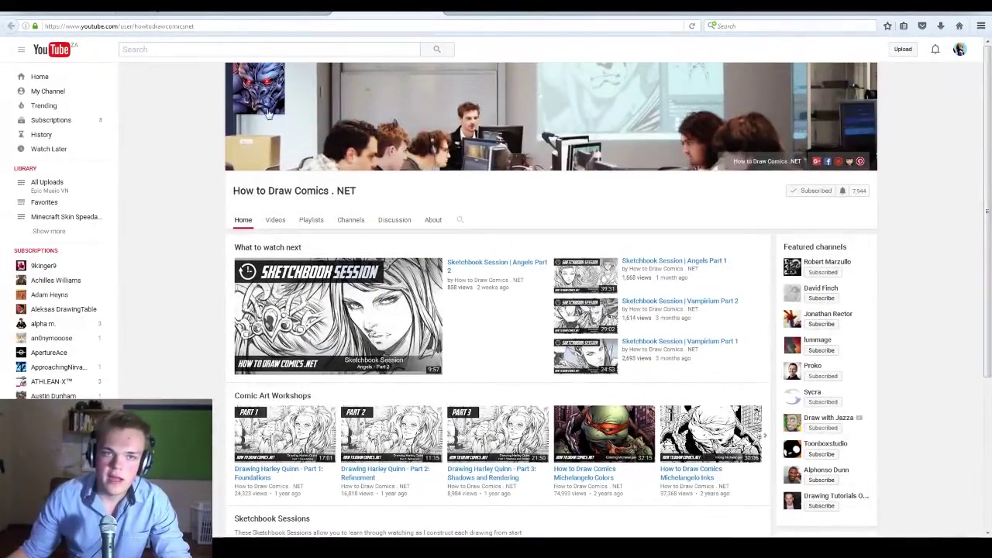
- Return to howtodrawcomics.net and examine the Downloads page for its free Photoshop brush resources
{"action": "left_click", "coordinate": [304, 14]}
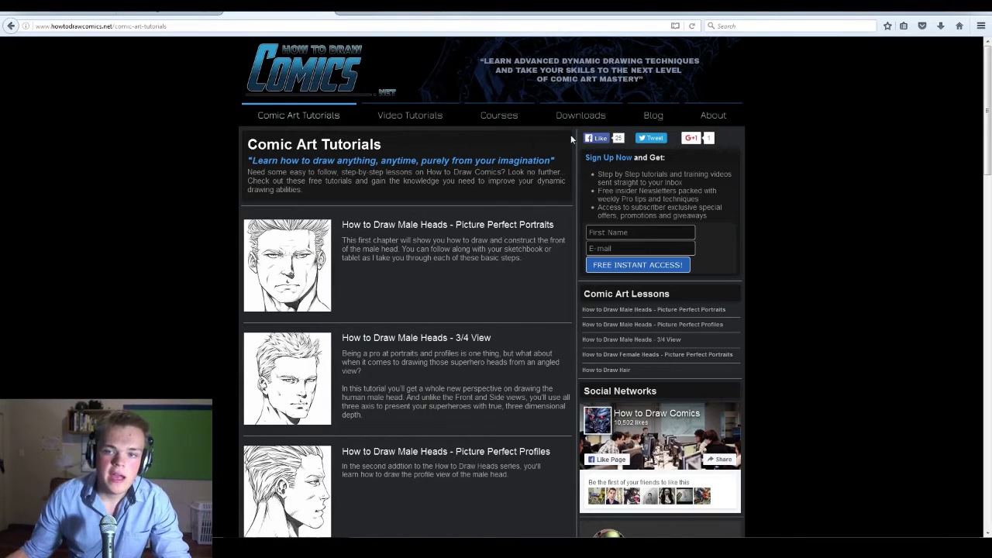
{"action": "left_click", "coordinate": [580, 115]}
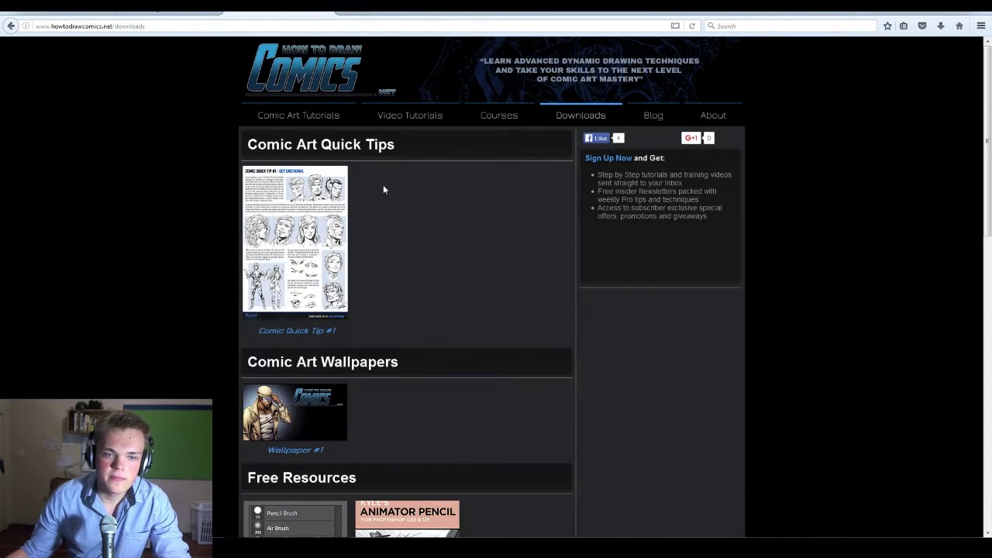
{"action": "scroll", "coordinate": [988, 128], "scroll_direction": "down", "scroll_amount": 5}
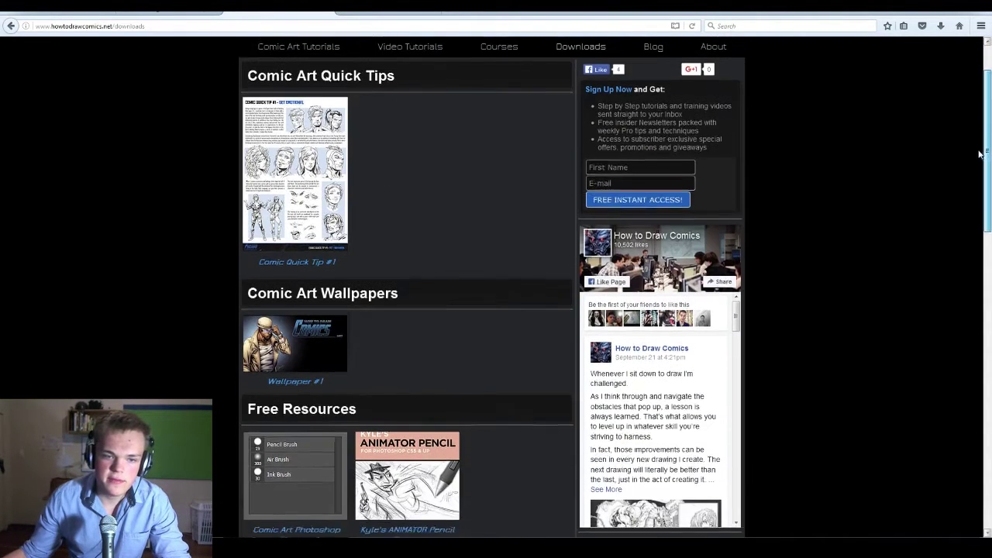
{"action": "scroll", "coordinate": [930, 210], "scroll_direction": "up", "scroll_amount": 5}
{"action": "scroll", "coordinate": [921, 222], "scroll_direction": "down", "scroll_amount": 13}
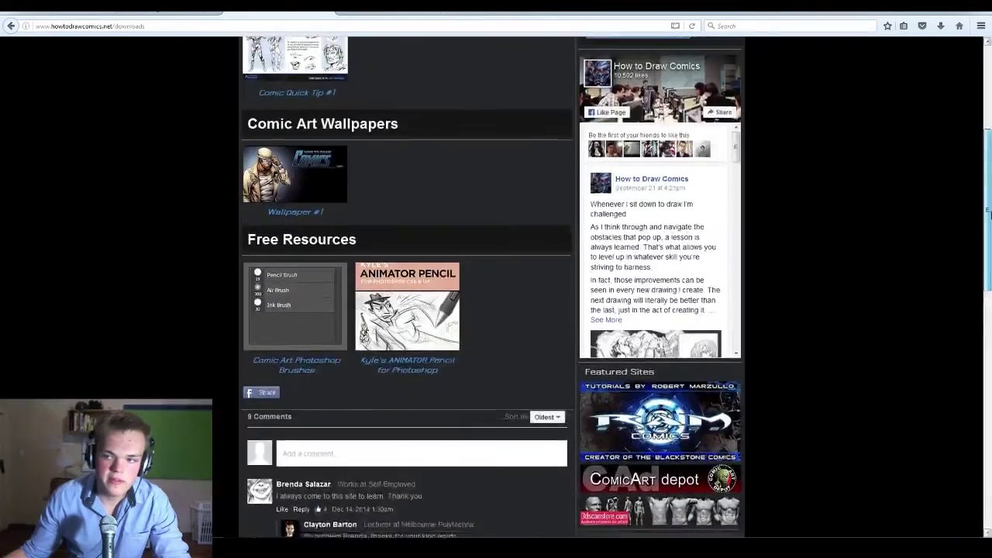
{"action": "scroll", "coordinate": [961, 294], "scroll_direction": "up", "scroll_amount": 3}
{"action": "scroll", "coordinate": [978, 268], "scroll_direction": "up", "scroll_amount": 5}
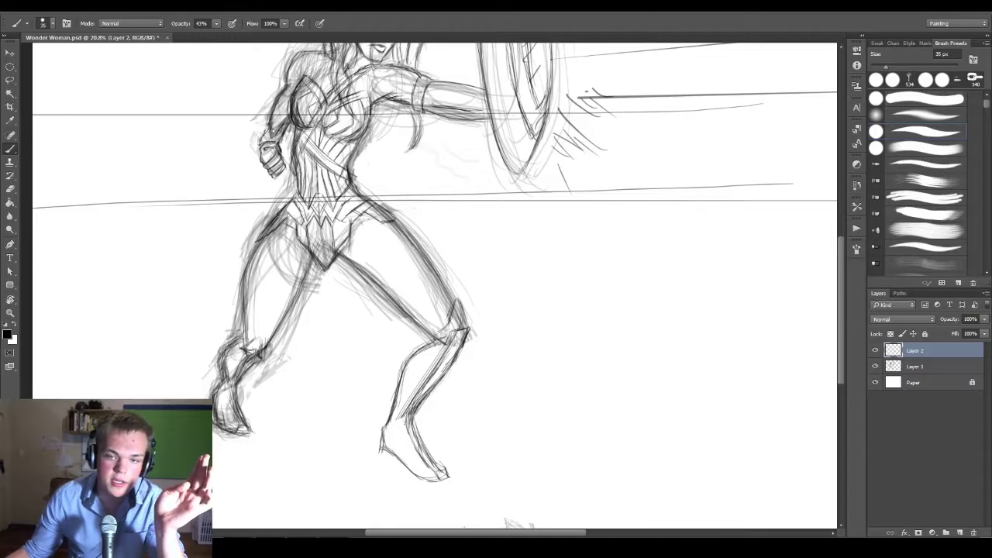
- Switch back to Photoshop, test the 35 px round brush with a small zigzag beside the legs, and undo it
{"action": "left_click_drag", "start_coordinate": [625, 262], "coordinate": [619, 263]}
{"action": "mouse_move", "coordinate": [613, 266]}
{"action": "left_mouse_down"}
{"action": "mouse_move", "coordinate": [593, 315]}
{"action": "mouse_move", "coordinate": [696, 312]}
{"action": "left_mouse_up"}
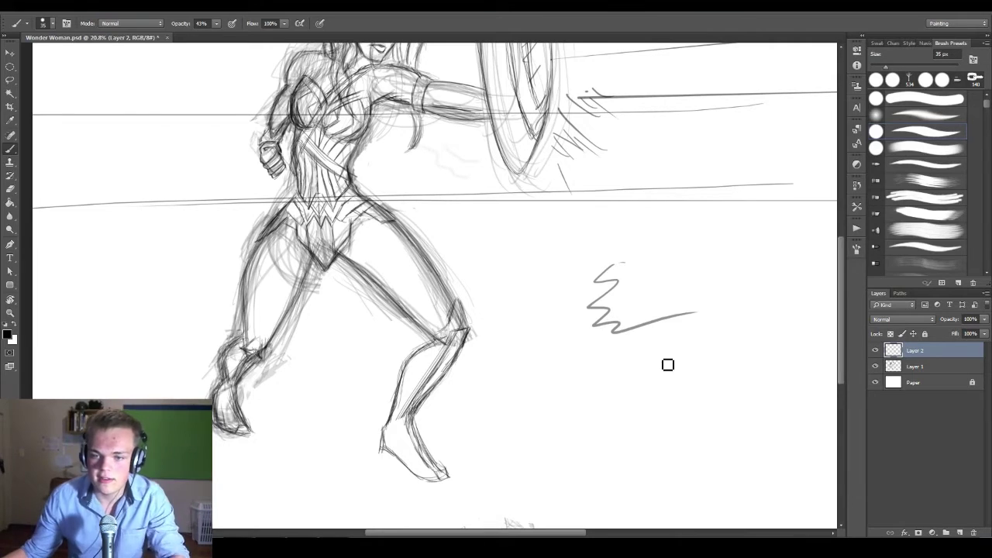
{"action": "key", "text": "ctrl+z"}
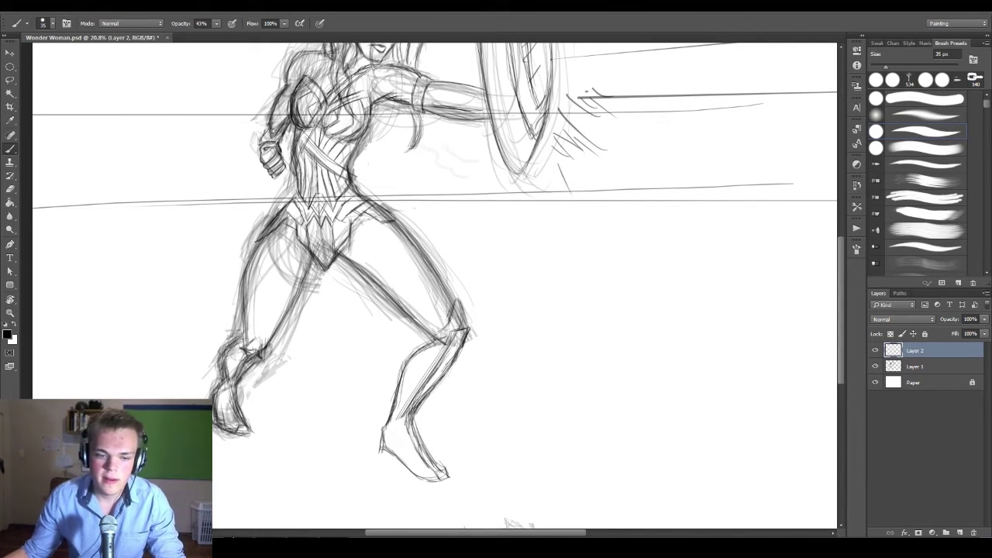
- Choose the soft round preset enlarged to 1300 px, testing it with a broad stroke beside the legs that is undone
{"action": "left_click", "coordinate": [939, 118]}
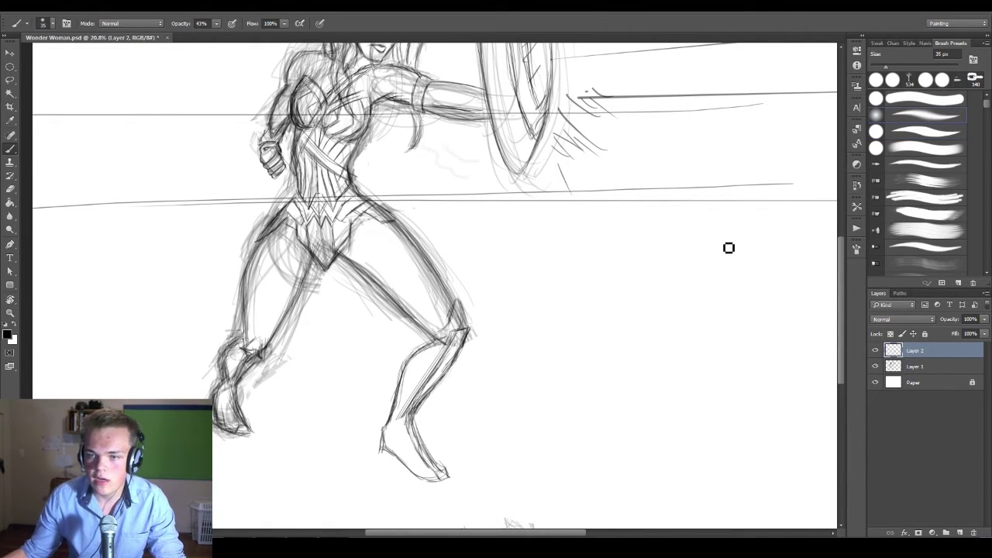
{"action": "key", "text": "bracketright"}
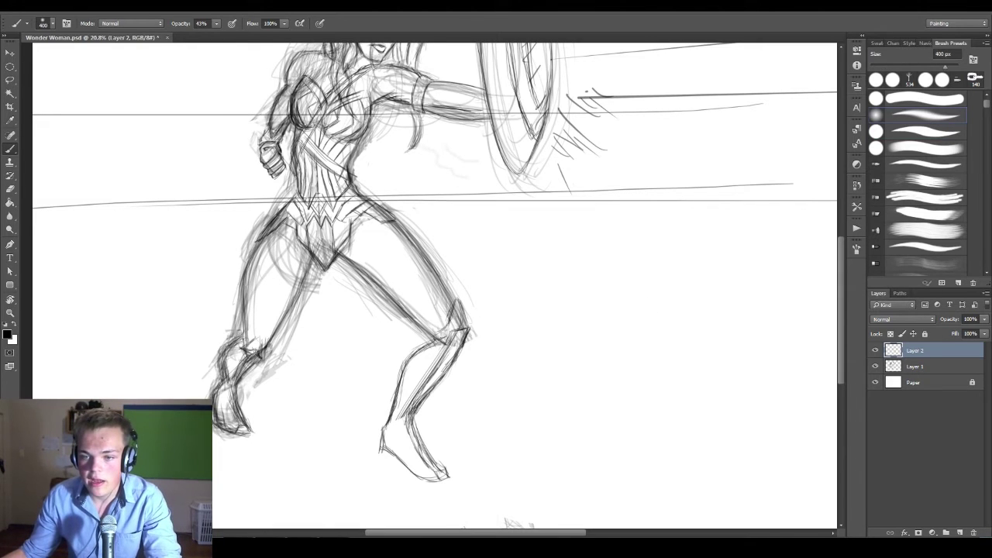
{"action": "mouse_move", "coordinate": [617, 317]}
{"action": "left_mouse_down"}
{"action": "mouse_move", "coordinate": [628, 366]}
{"action": "mouse_move", "coordinate": [727, 403]}
{"action": "mouse_move", "coordinate": [752, 399]}
{"action": "left_mouse_up"}
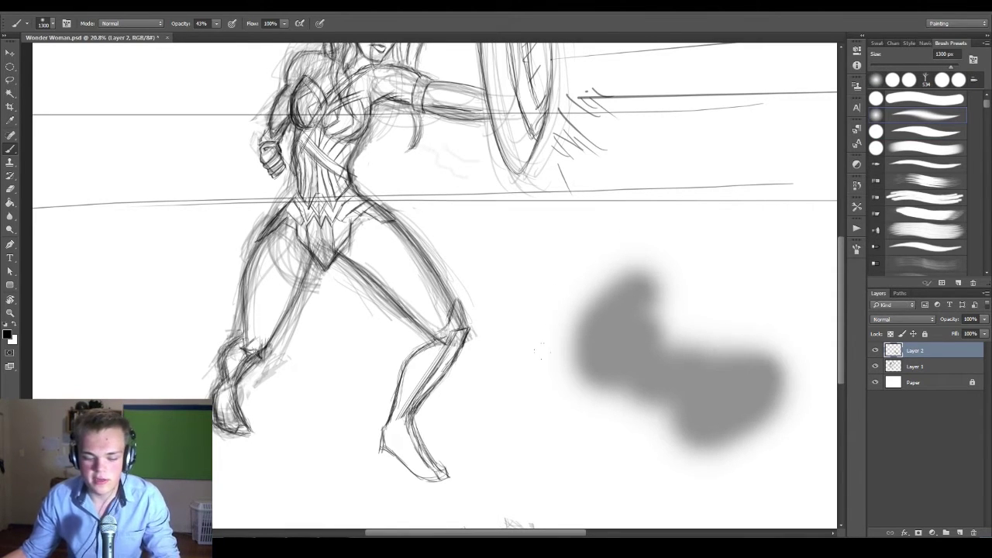
{"action": "key", "text": "ctrl+z"}
- Create a new 1920 x 1080 px RGB document at 72 pixels/inch with a white background
{"action": "left_click", "coordinate": [46, 6]}
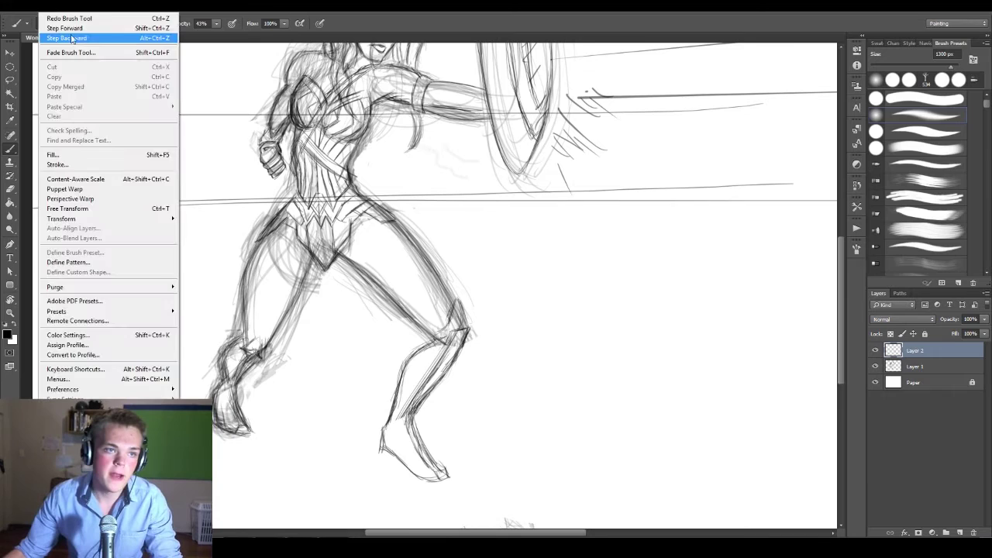
{"action": "mouse_move", "coordinate": [29, 6]}
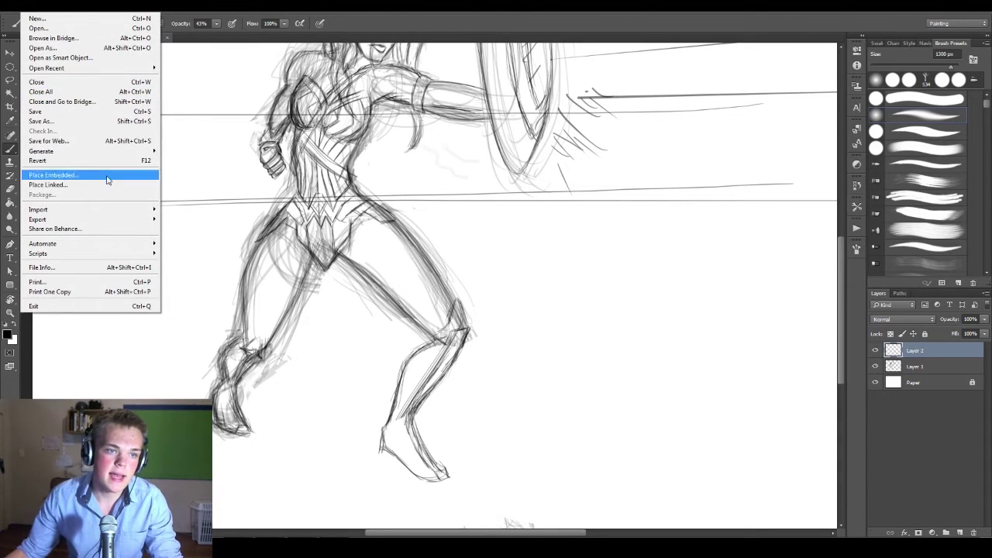
{"action": "left_click", "coordinate": [57, 20]}
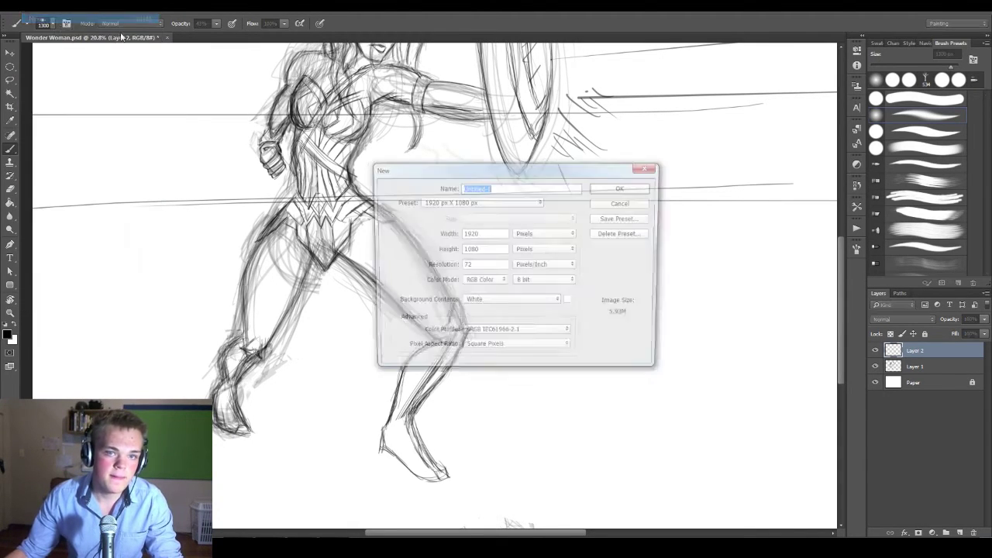
{"action": "left_click", "coordinate": [641, 189]}
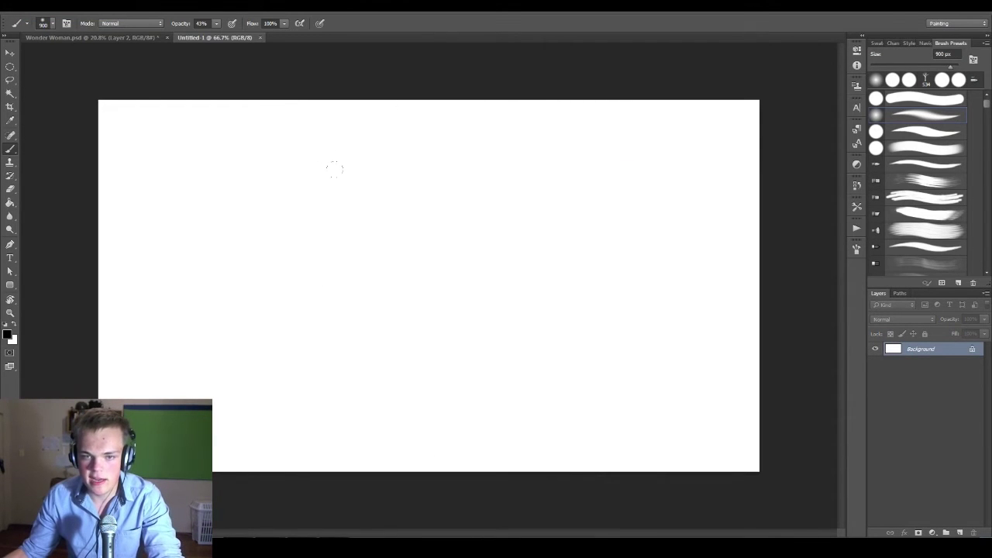
- Lasso a large freehand oval near the middle of the canvas and set the foreground color to bright green
{"action": "key", "text": "l"}
{"action": "mouse_move", "coordinate": [454, 163]}
{"action": "left_mouse_down"}
{"action": "mouse_move", "coordinate": [324, 314]}
{"action": "mouse_move", "coordinate": [380, 168]}
{"action": "left_mouse_up"}
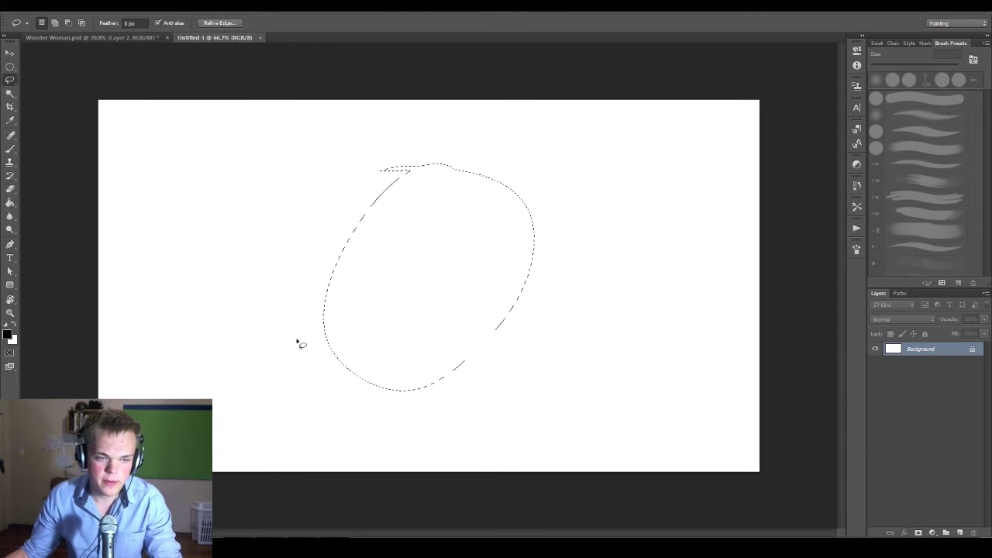
{"action": "left_click", "coordinate": [7, 333]}
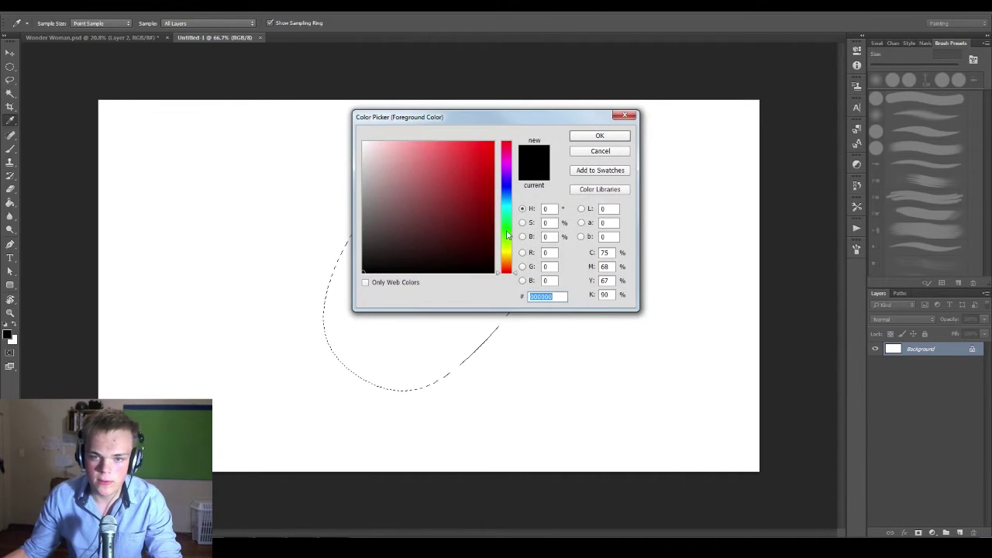
{"action": "left_click", "coordinate": [506, 228]}
{"action": "left_click_drag", "start_coordinate": [447, 215], "coordinate": [493, 170]}
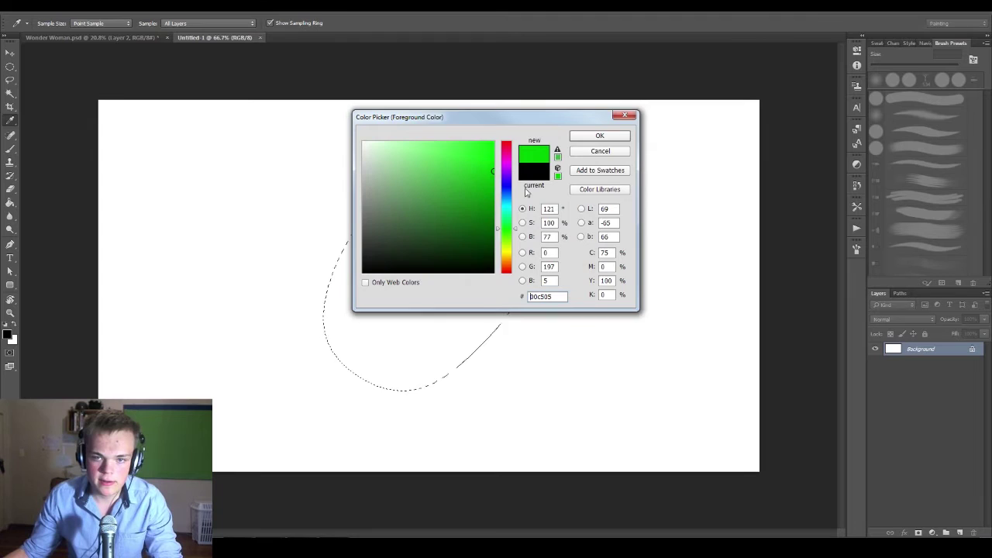
{"action": "left_click", "coordinate": [599, 137]}
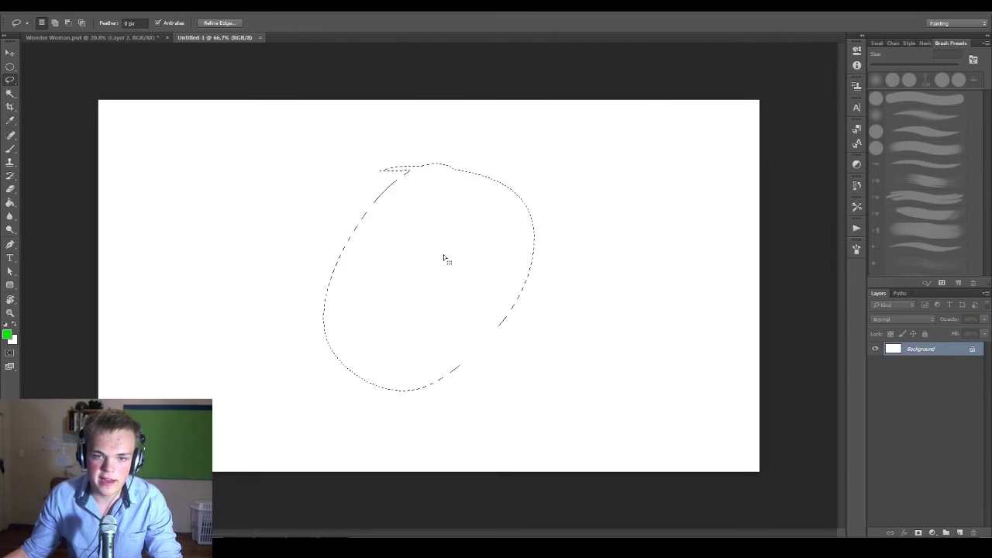
- Try filling the oval selection with green using the Paint Bucket, and undo the fill
{"action": "key", "text": "g"}
{"action": "left_click", "coordinate": [461, 289]}
{"action": "key", "text": "ctrl+z"}
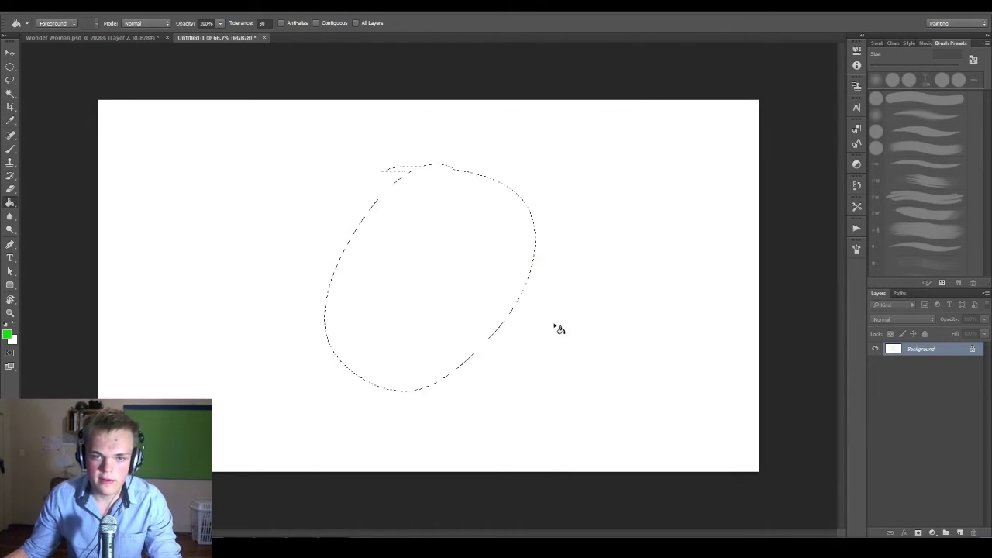
- Add a new layer, fill the oval selection with bright green using the Paint Bucket, and deselect
{"action": "left_click", "coordinate": [960, 532]}
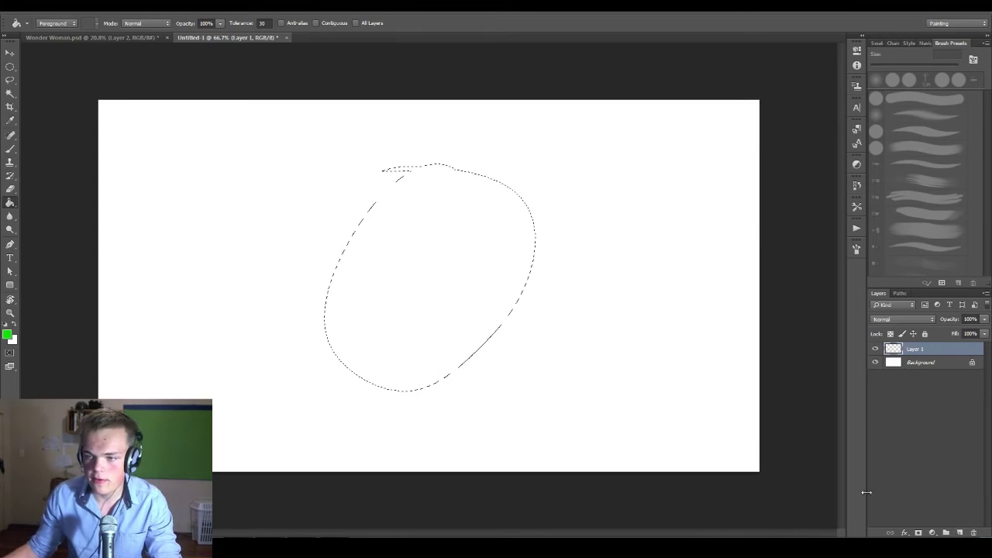
{"action": "left_click", "coordinate": [456, 241]}
{"action": "key", "text": "ctrl+d"}
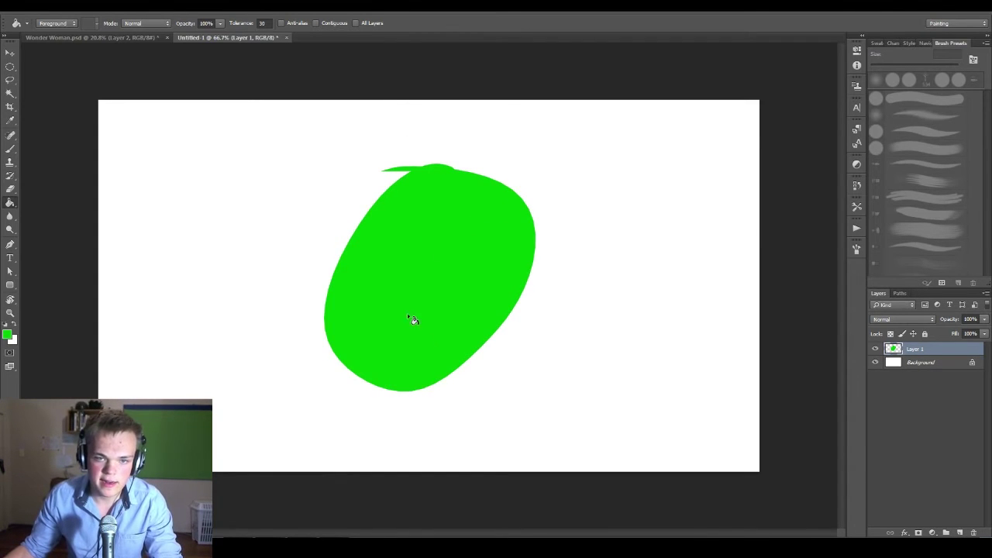
- Lock the transparent pixels of the green oval's layer and ready the soft round brush at 600 px
{"action": "key", "text": "b"}
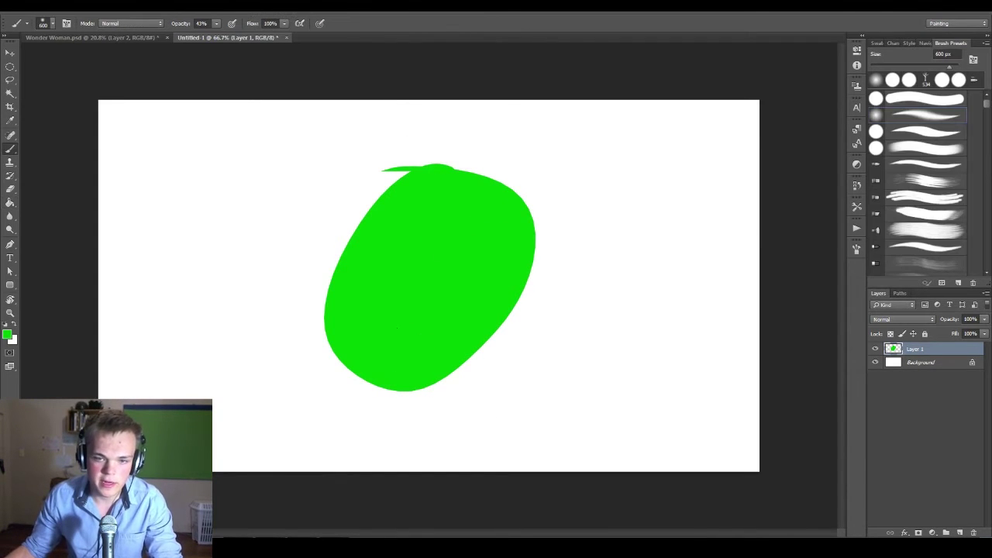
{"action": "left_click", "coordinate": [891, 333]}
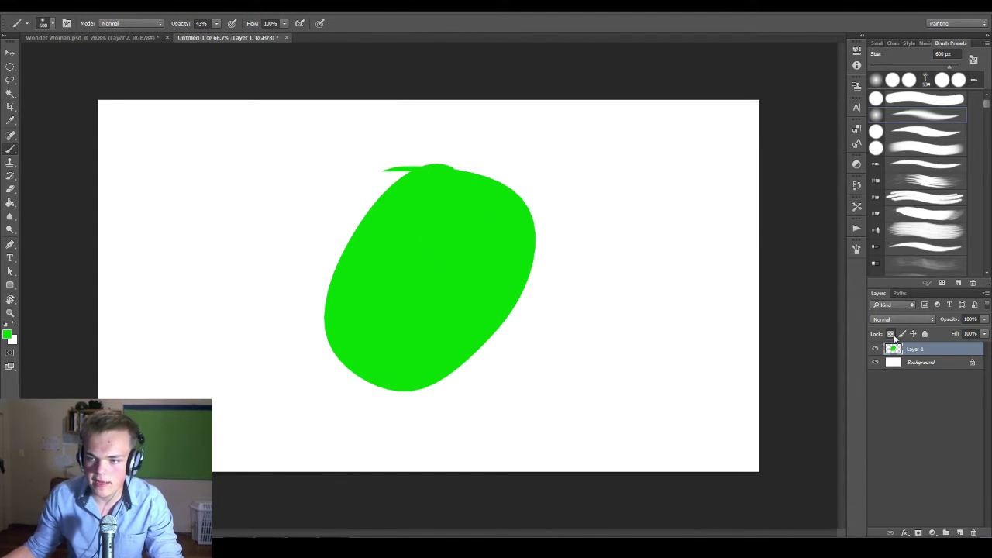
{"action": "left_click", "coordinate": [918, 123]}
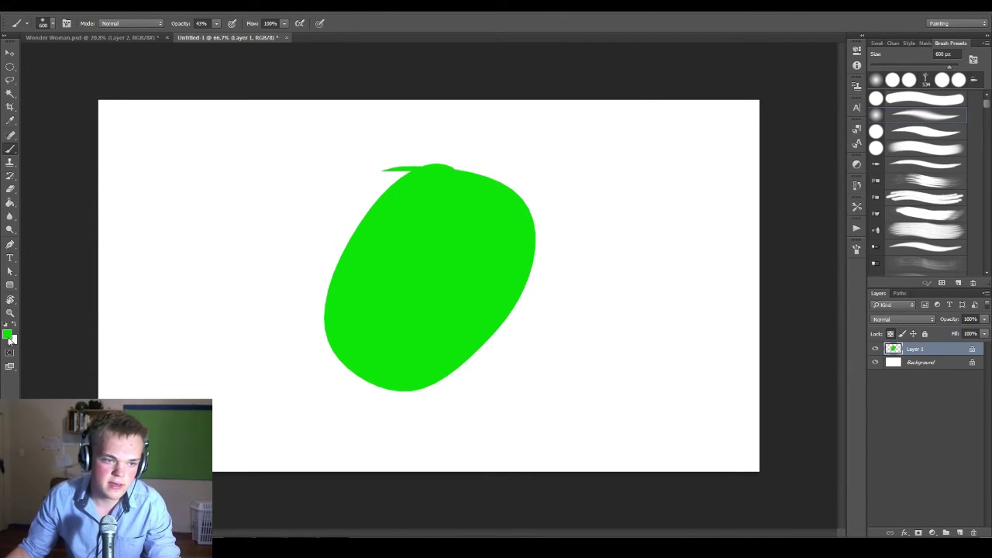
- Set the foreground color to dark green #165e18 and shade the oval's lower part with broad soft-brush strokes
{"action": "left_click", "coordinate": [7, 335]}
{"action": "left_click_drag", "start_coordinate": [489, 167], "coordinate": [463, 223]}
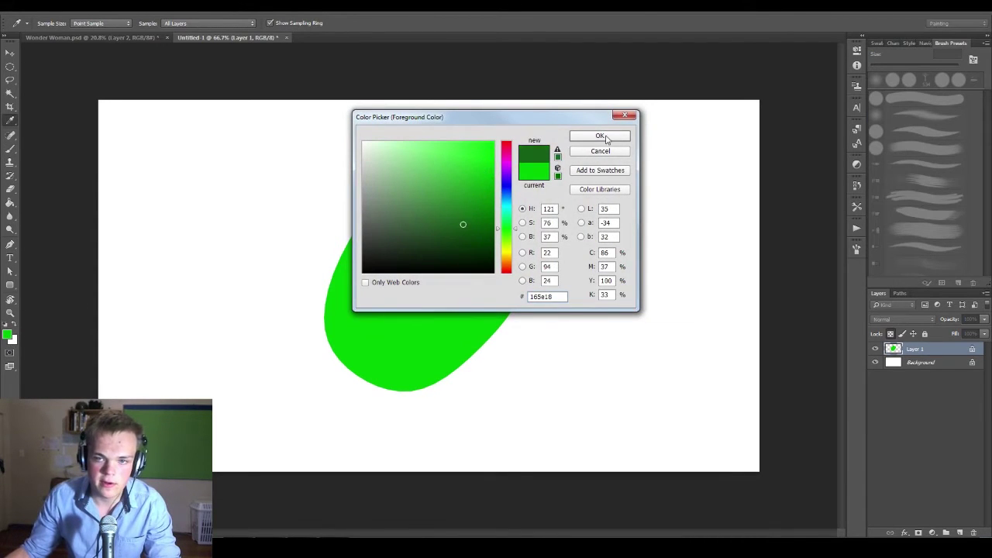
{"action": "left_click", "coordinate": [607, 139]}
{"action": "left_click_drag", "start_coordinate": [294, 411], "coordinate": [558, 372]}
{"action": "left_click_drag", "start_coordinate": [310, 434], "coordinate": [512, 418]}
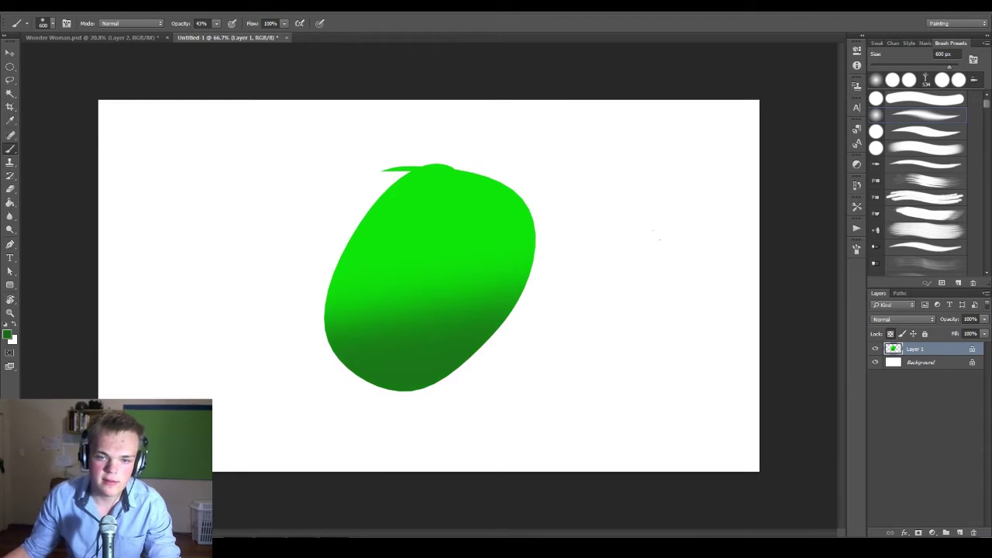
{"action": "mouse_move", "coordinate": [528, 321]}
{"action": "left_mouse_down"}
{"action": "mouse_move", "coordinate": [558, 364]}
{"action": "mouse_move", "coordinate": [543, 334]}
{"action": "mouse_move", "coordinate": [465, 372]}
{"action": "mouse_move", "coordinate": [310, 418]}
{"action": "left_mouse_up"}
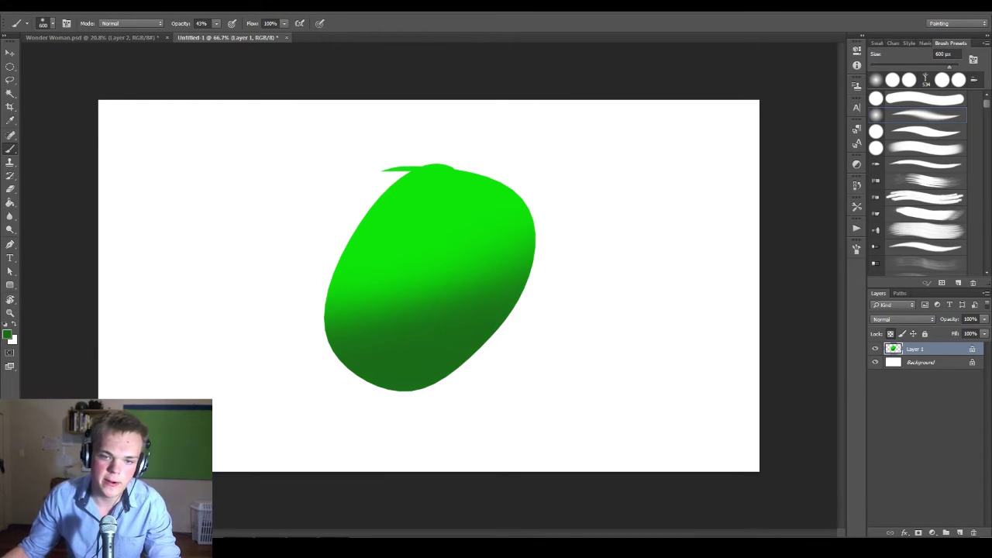
{"action": "left_click", "coordinate": [942, 118]}
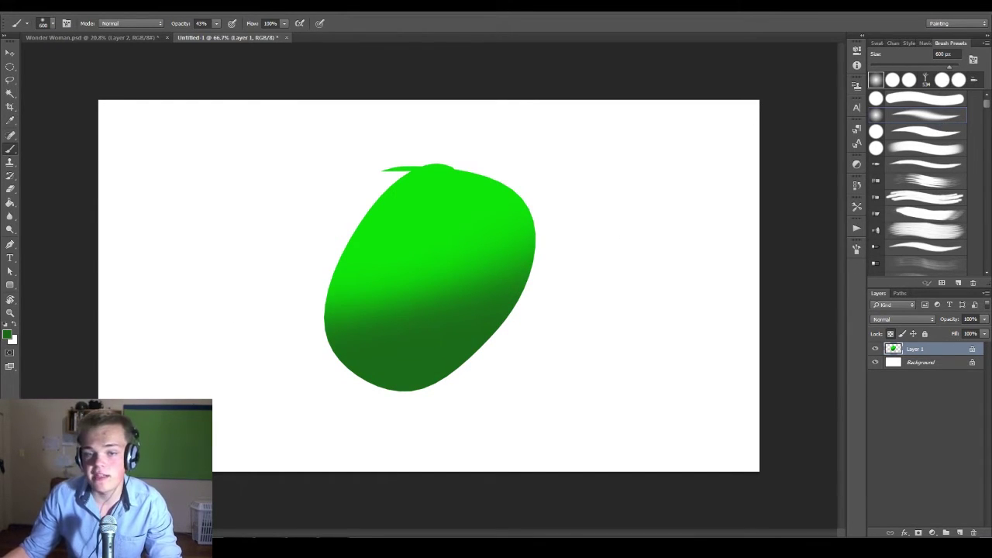
- Lasso a thin crescent along the oval's upper-left edge for a highlight, discarding the first selection
{"action": "key", "text": "l"}
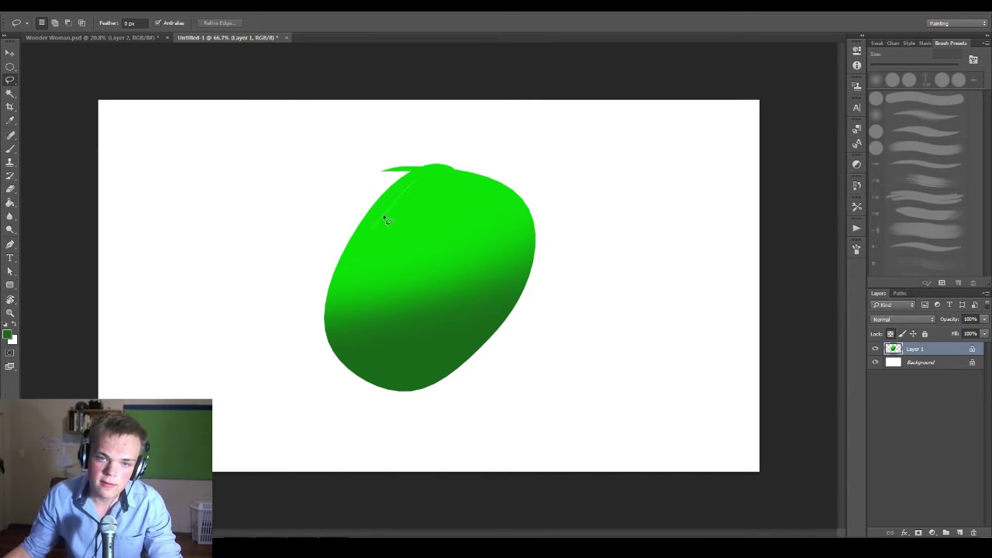
{"action": "left_click_drag", "start_coordinate": [383, 214], "coordinate": [420, 183]}
{"action": "key", "text": "ctrl+d"}
{"action": "mouse_move", "coordinate": [486, 205]}
{"action": "left_mouse_down"}
{"action": "mouse_move", "coordinate": [472, 175]}
{"action": "mouse_move", "coordinate": [396, 189]}
{"action": "mouse_move", "coordinate": [361, 231]}
{"action": "mouse_move", "coordinate": [418, 180]}
{"action": "mouse_move", "coordinate": [361, 232]}
{"action": "mouse_move", "coordinate": [416, 194]}
{"action": "left_mouse_up"}
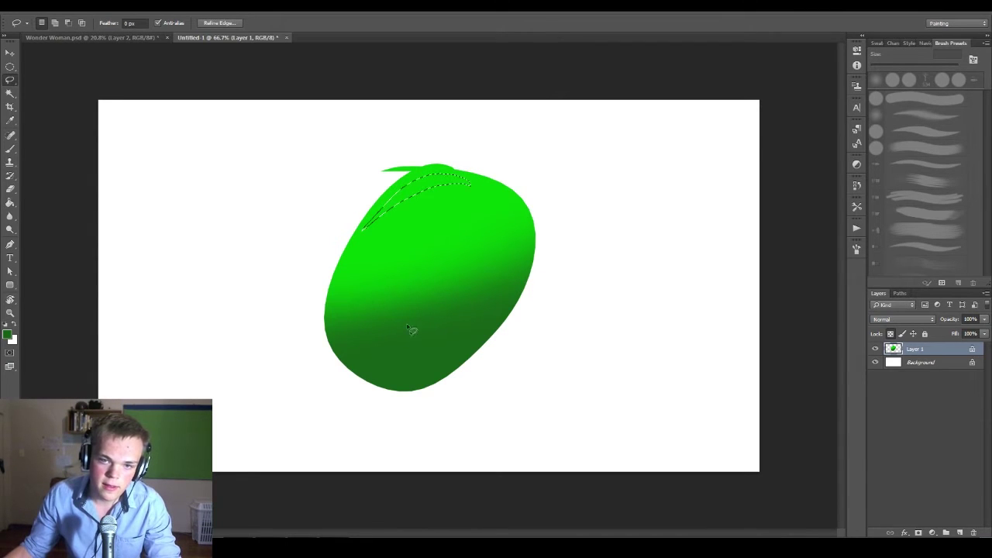
- Set the foreground color to a lighter green, brush it into the crescent selection at 43% opacity, and deselect
{"action": "left_click", "coordinate": [8, 336]}
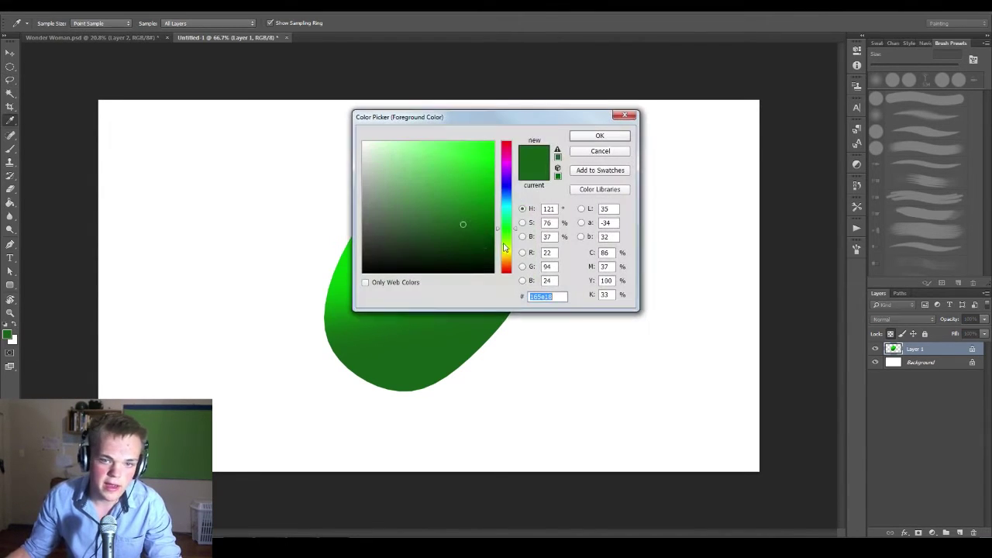
{"action": "mouse_move", "coordinate": [467, 203]}
{"action": "left_mouse_down"}
{"action": "mouse_move", "coordinate": [489, 167]}
{"action": "mouse_move", "coordinate": [477, 142]}
{"action": "left_mouse_up"}
{"action": "left_click", "coordinate": [599, 136]}
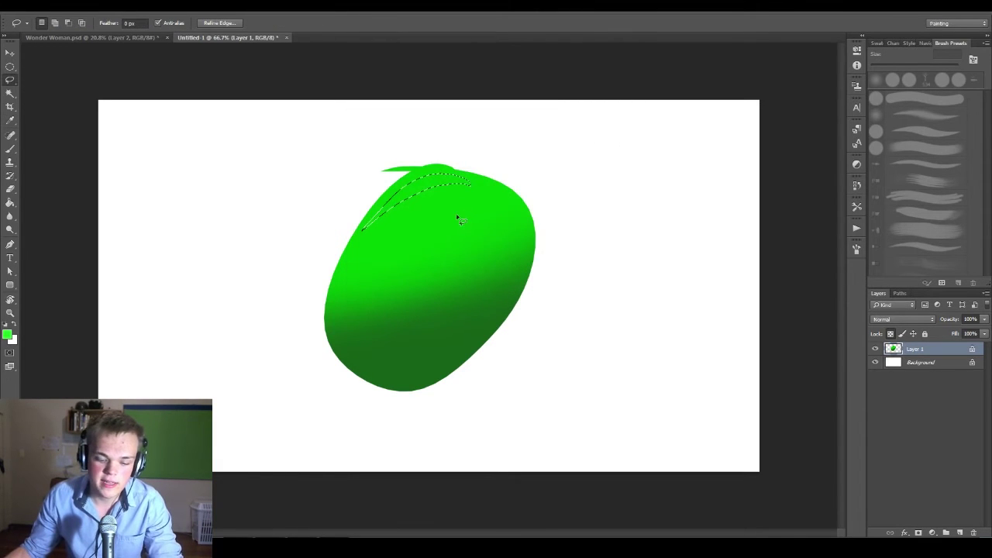
{"action": "key", "text": "b"}
{"action": "left_click_drag", "start_coordinate": [216, 110], "coordinate": [549, 68]}
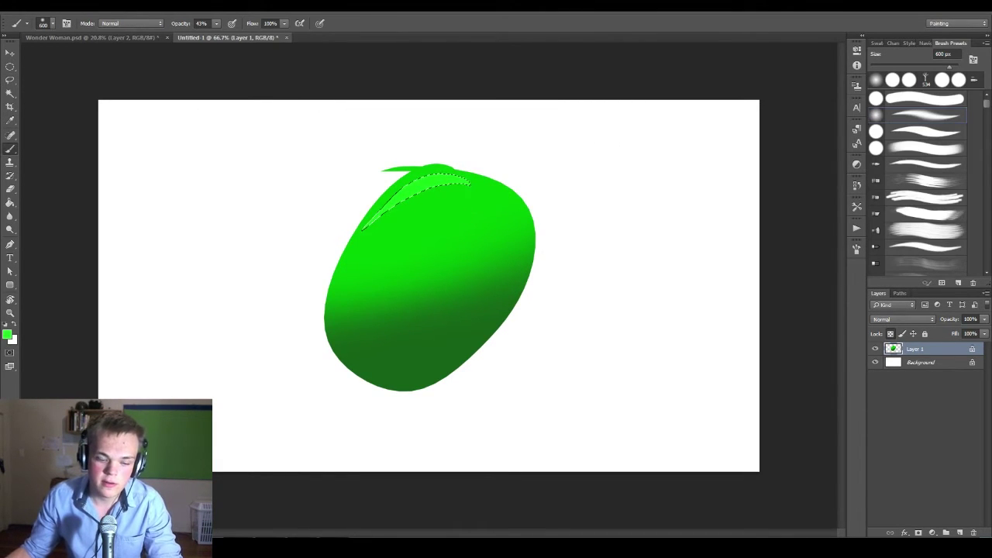
{"action": "key", "text": "ctrl+d"}
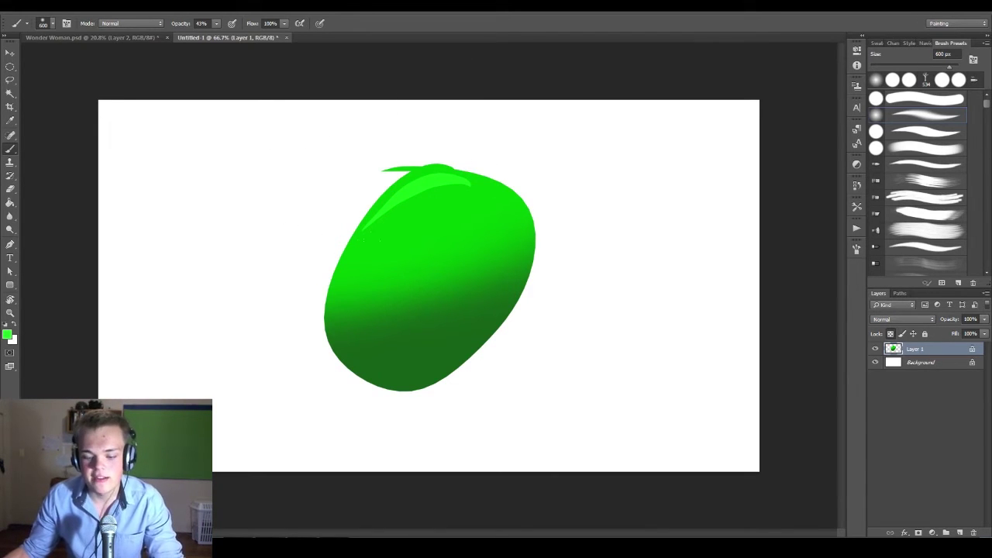
- Choose the third brush preset, a hard round with tapered strokes, set the foreground color to black, and reduce the brush to 50 px
{"action": "key", "text": "l"}
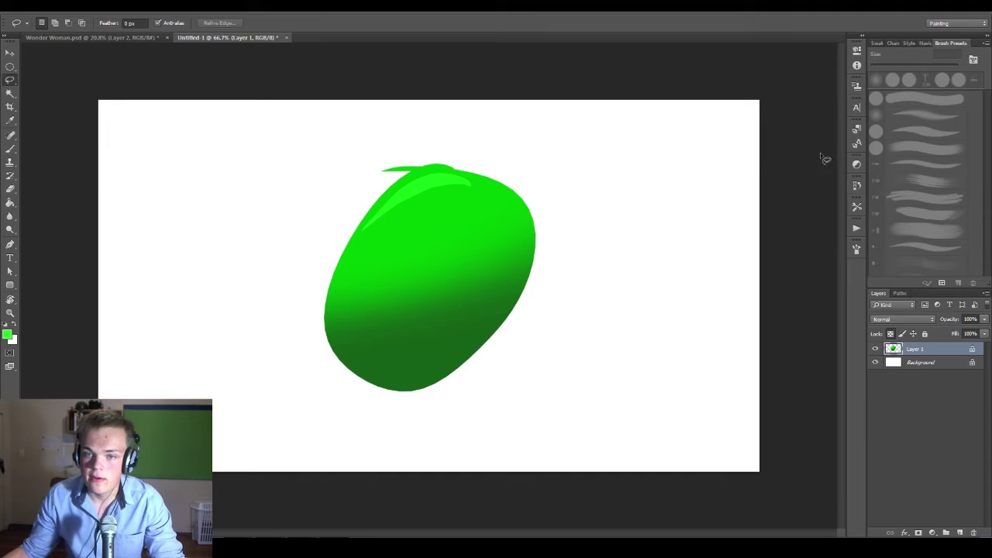
{"action": "key", "text": "b"}
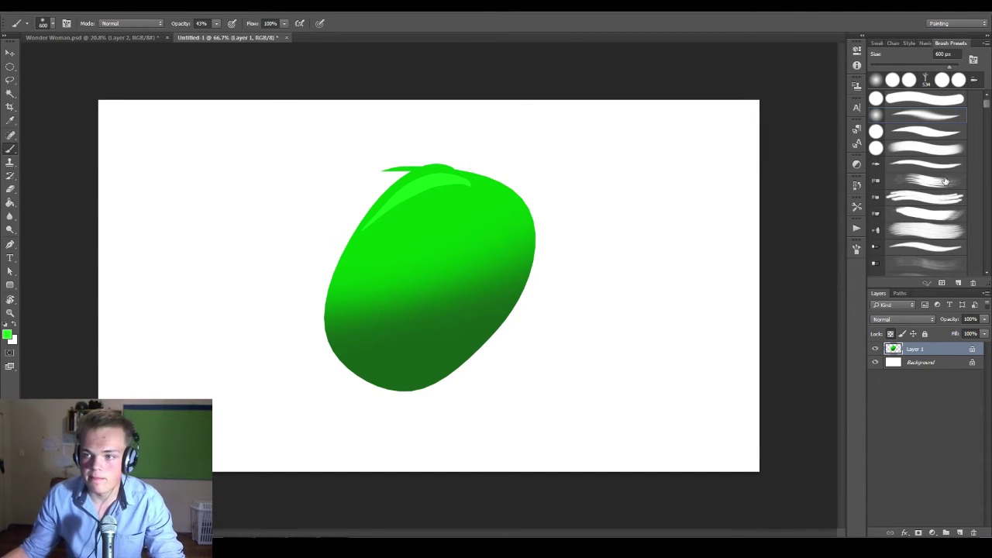
{"action": "left_click", "coordinate": [934, 132]}
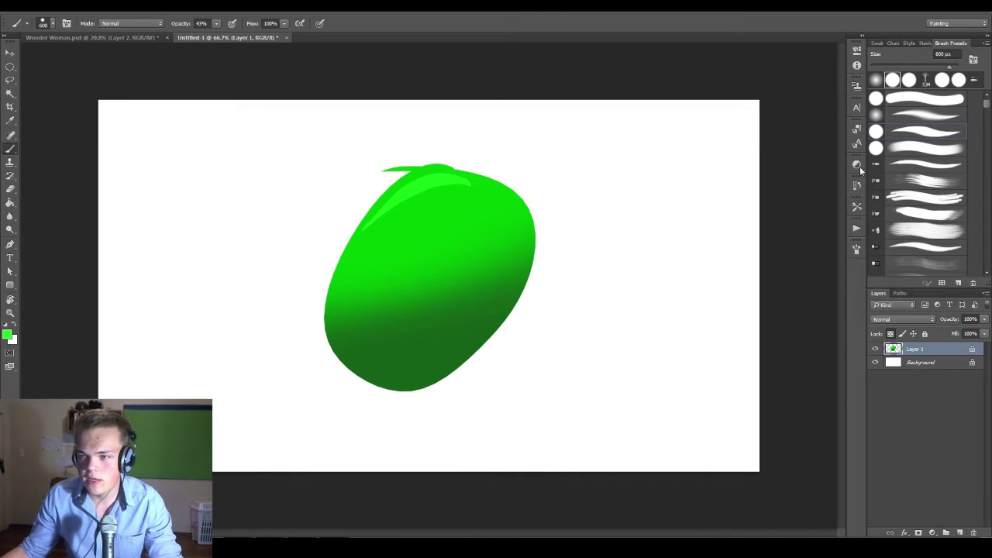
{"action": "left_click", "coordinate": [10, 338]}
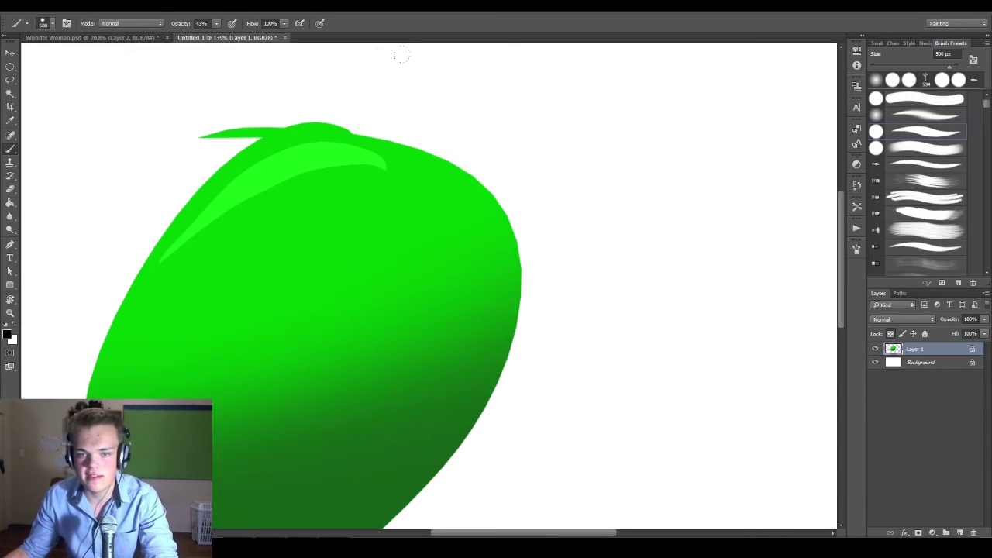
{"action": "key", "text": "["}
{"action": "key", "text": "["}
{"action": "key", "text": "["}
{"action": "key", "text": "["}
{"action": "key", "text": "["}
{"action": "key", "text": "["}
{"action": "key", "text": "["}
{"action": "key", "text": "["}
{"action": "key", "text": "["}
{"action": "key", "text": "["}
{"action": "key", "text": "["}
{"action": "key", "text": "["}
{"action": "left_click", "coordinate": [433, 152]}
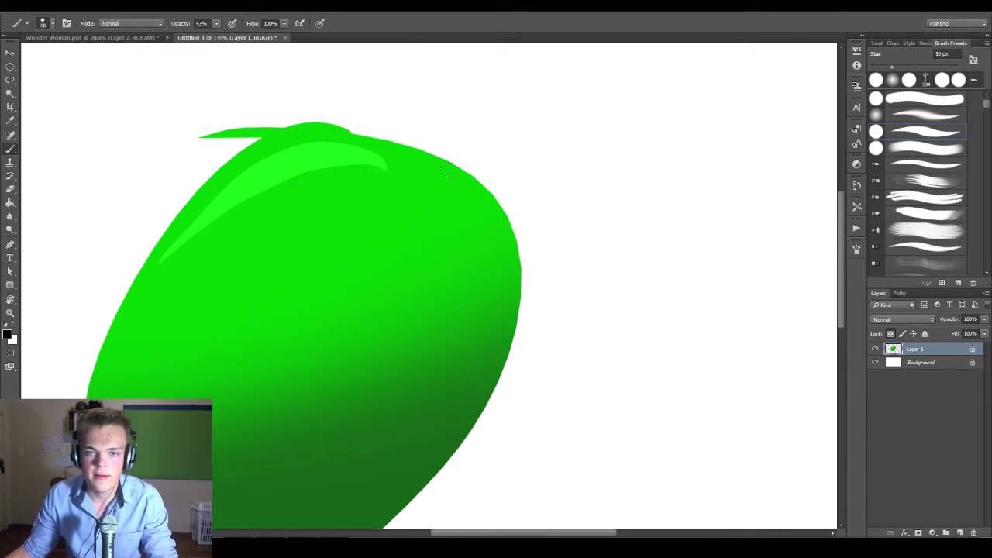
- Add a new layer above the green oval and raise the brush opacity to 100%, undoing a test stroke
{"action": "left_click", "coordinate": [960, 533]}
{"action": "left_click_drag", "start_coordinate": [598, 106], "coordinate": [593, 169]}
{"action": "key", "text": "ctrl+z"}
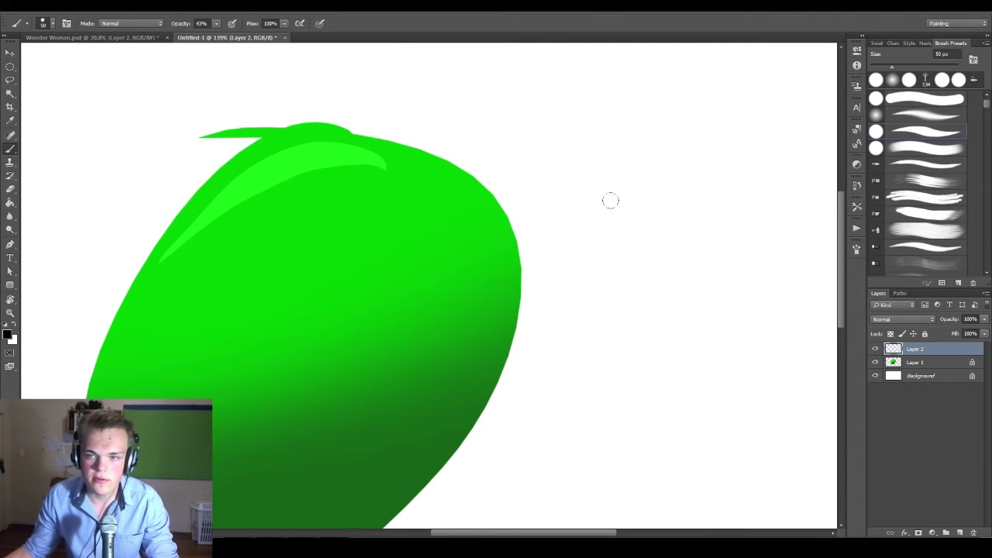
{"action": "left_click", "coordinate": [219, 24]}
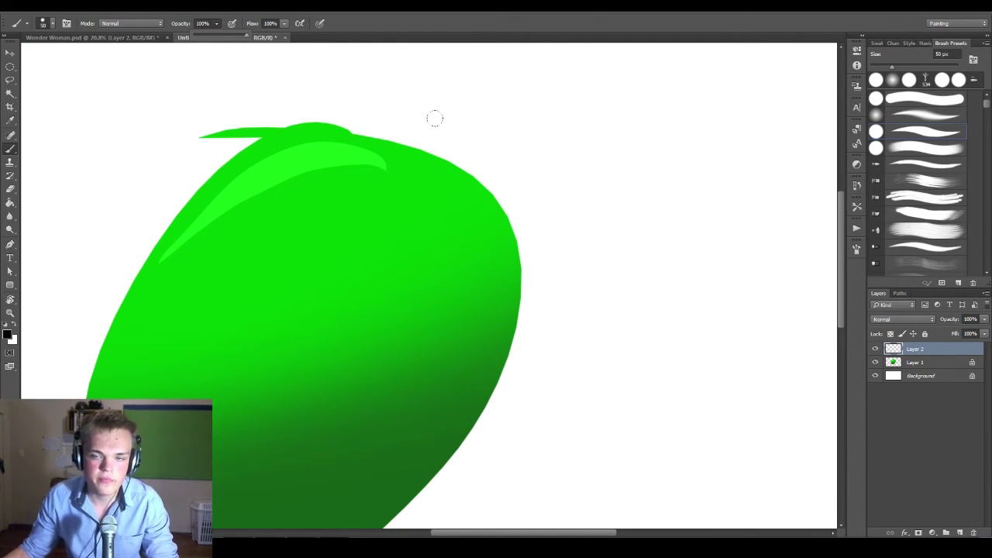
- Try tapered black strokes in the blank area beside the oval, undoing each one
{"action": "left_click_drag", "start_coordinate": [631, 172], "coordinate": [704, 155]}
{"action": "key", "text": "ctrl+z"}
{"action": "left_click_drag", "start_coordinate": [547, 164], "coordinate": [668, 130]}
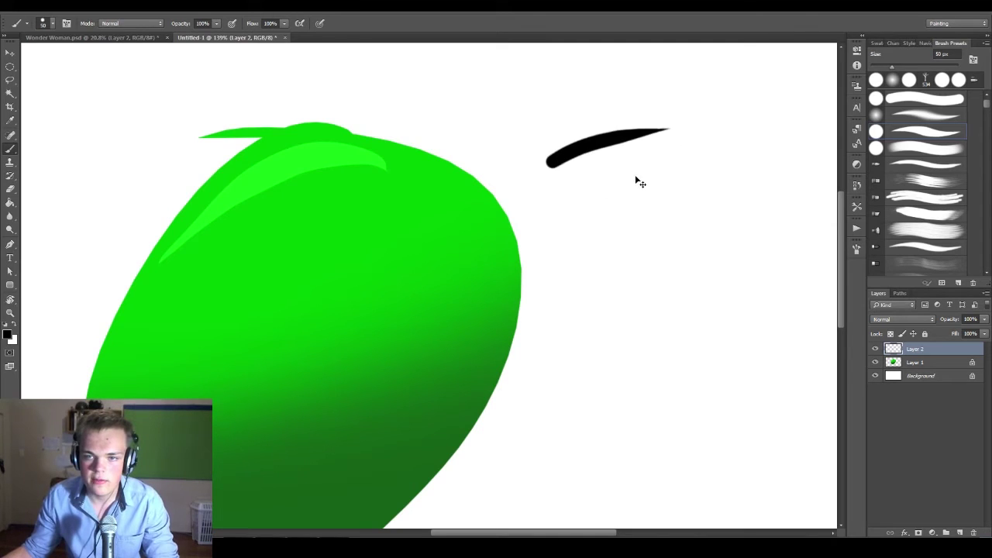
{"action": "key", "text": "ctrl+z"}
- Reduce the brush to 15 px and draw a four-sided black panel in perspective beside the oval as a box's left face
{"action": "key", "text": "bracketleft"}
{"action": "key", "text": "bracketleft"}
{"action": "key", "text": "bracketleft"}
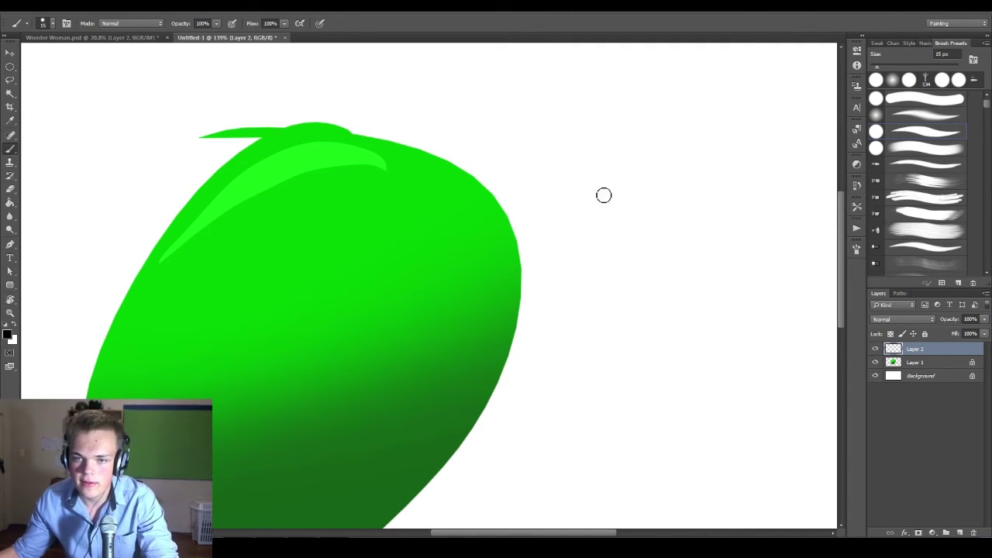
{"action": "left_click_drag", "start_coordinate": [610, 155], "coordinate": [609, 303]}
{"action": "left_click", "coordinate": [735, 90], "text": "shift"}
{"action": "left_click", "coordinate": [609, 298]}
{"action": "left_click", "coordinate": [732, 234], "text": "shift"}
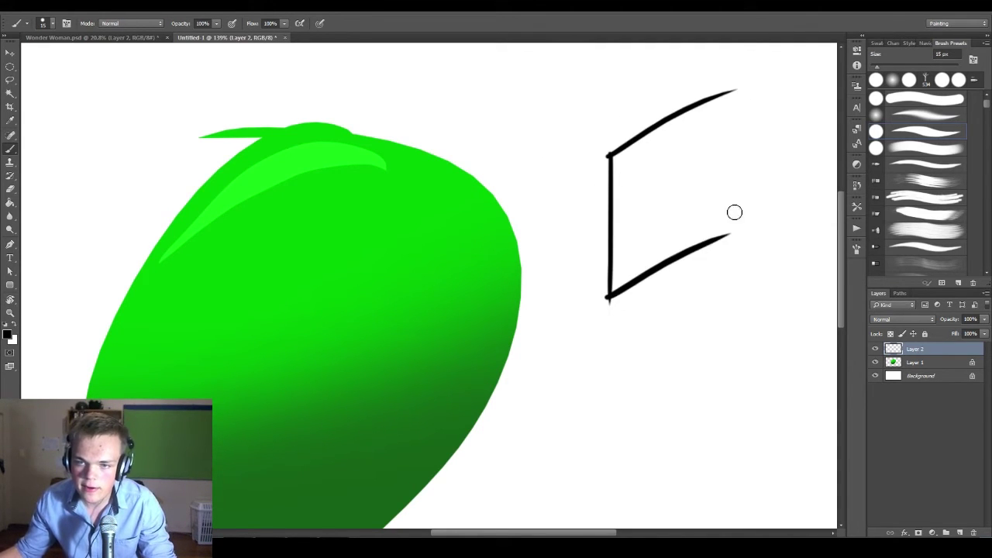
{"action": "left_click", "coordinate": [735, 90], "text": "shift"}
{"action": "key", "text": "ctrl+z"}
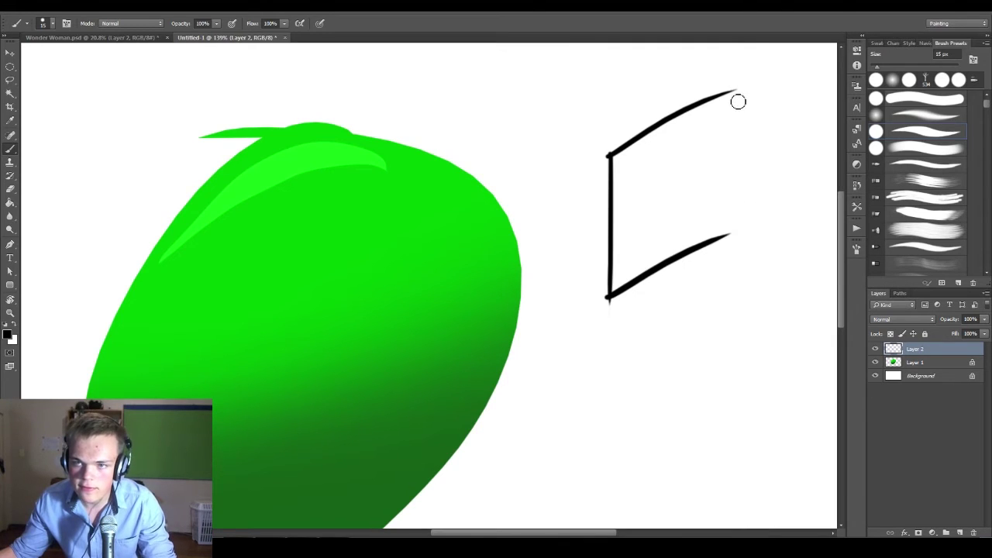
{"action": "left_click_drag", "start_coordinate": [734, 93], "coordinate": [727, 230]}
- Draw the box's floor in perspective, extending from the lower edge of the left face
{"action": "left_click_drag", "start_coordinate": [609, 299], "coordinate": [752, 317]}
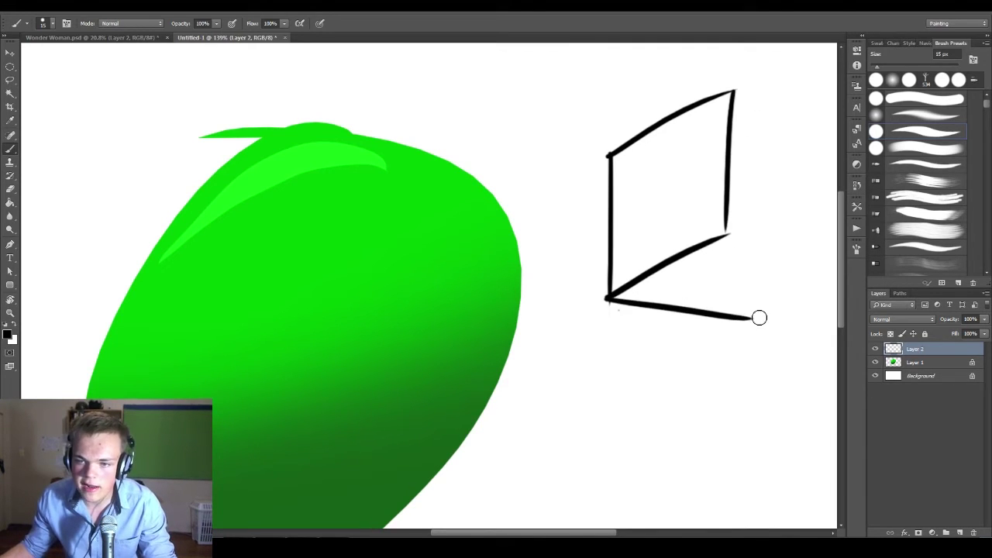
{"action": "left_click_drag", "start_coordinate": [720, 231], "coordinate": [823, 248]}
{"action": "left_click_drag", "start_coordinate": [745, 318], "coordinate": [831, 245]}
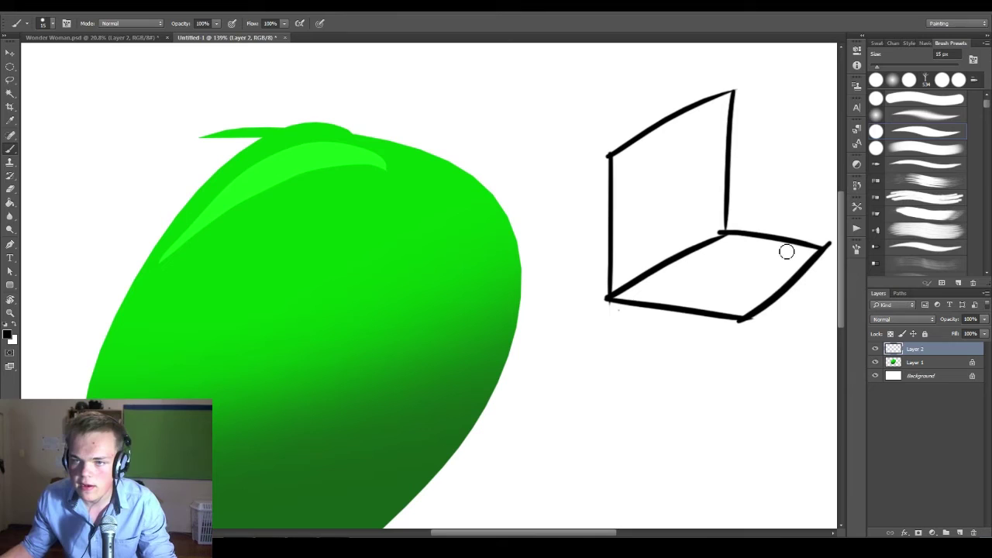
- Complete the box's back face with a curved top edge and a vertical right edge, redrawing the vertical line
{"action": "mouse_move", "coordinate": [722, 91]}
{"action": "left_mouse_down"}
{"action": "mouse_move", "coordinate": [837, 107]}
{"action": "mouse_move", "coordinate": [816, 117]}
{"action": "mouse_move", "coordinate": [823, 104]}
{"action": "mouse_move", "coordinate": [810, 226]}
{"action": "left_mouse_up"}
{"action": "key", "text": "ctrl+z"}
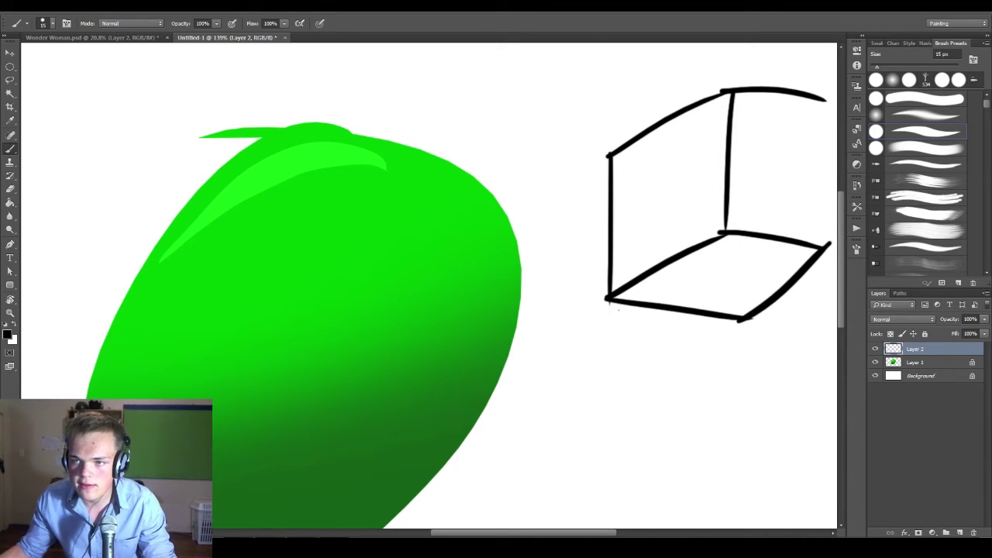
{"action": "key", "text": "ctrl+z"}
{"action": "mouse_move", "coordinate": [827, 103]}
{"action": "left_mouse_down"}
{"action": "mouse_move", "coordinate": [831, 218]}
{"action": "mouse_move", "coordinate": [823, 145]}
{"action": "left_mouse_up"}
{"action": "left_click_drag", "start_coordinate": [828, 260], "coordinate": [828, 269]}
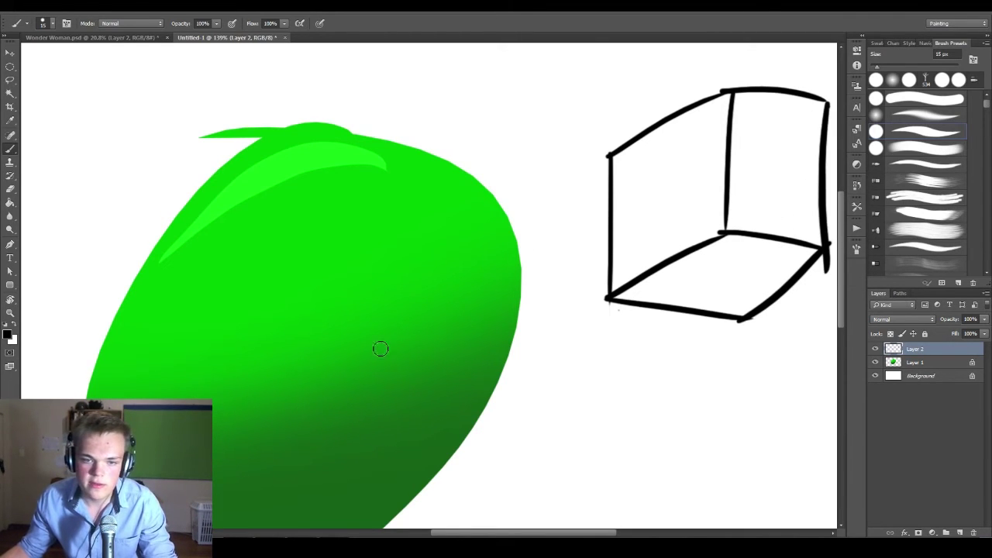
- Select the green oval's layer for painting and set the foreground color to dark green #156217, sampled from its shaded area
{"action": "left_click", "coordinate": [903, 363]}
{"action": "key", "text": "z"}
{"action": "left_click_drag", "start_coordinate": [452, 331], "coordinate": [411, 362]}
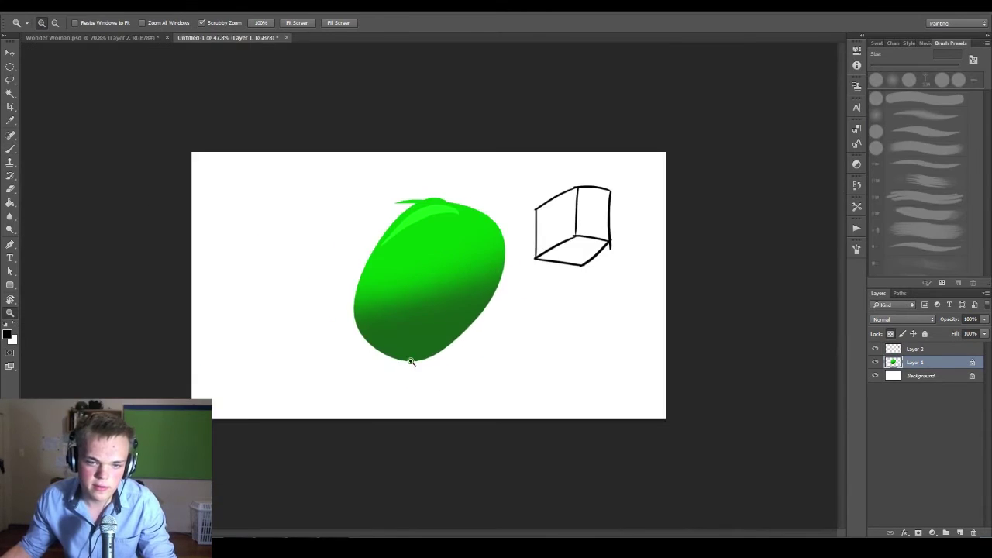
{"action": "left_click_drag", "start_coordinate": [353, 391], "coordinate": [409, 386]}
{"action": "left_click_drag", "start_coordinate": [569, 303], "coordinate": [544, 306]}
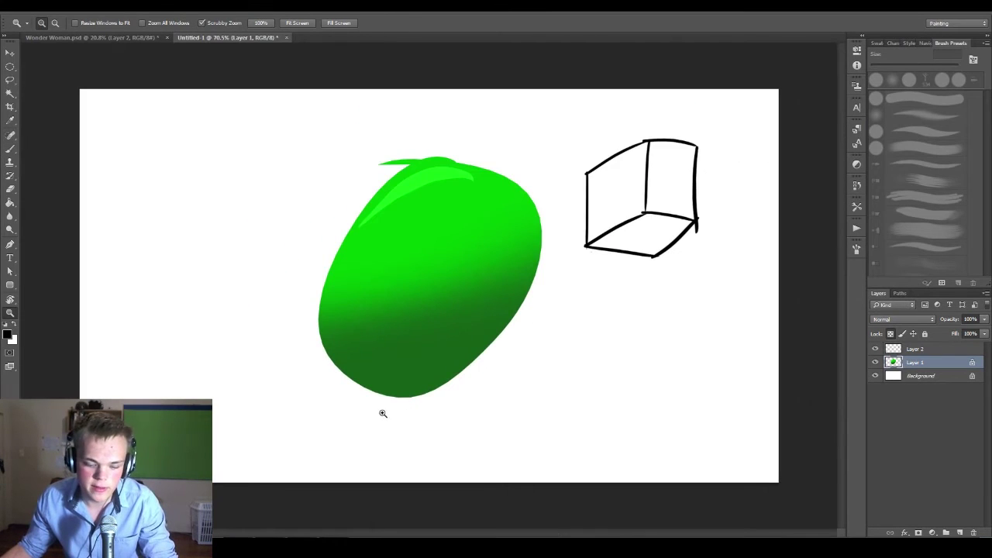
{"action": "key", "text": "b"}
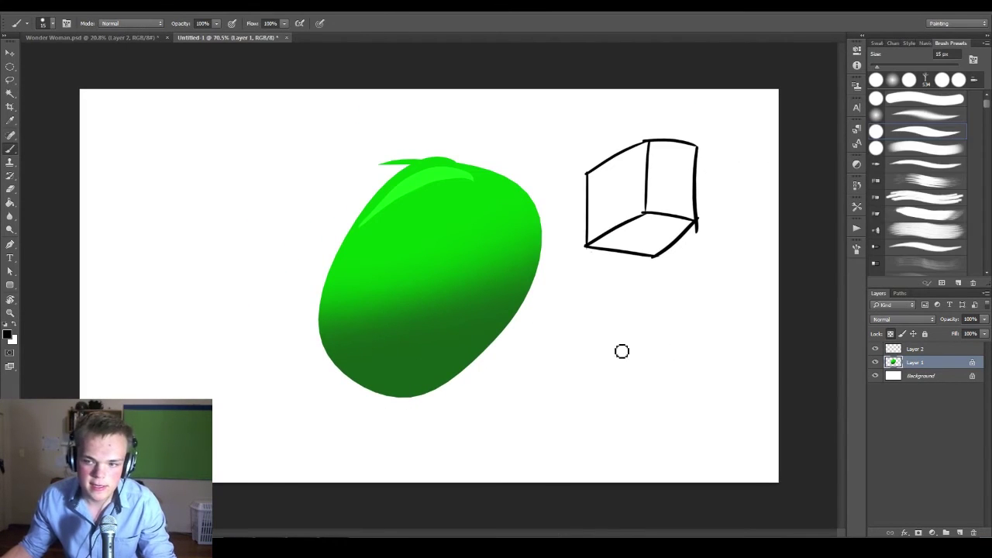
{"action": "left_click", "coordinate": [7, 334]}
{"action": "left_click", "coordinate": [399, 334]}
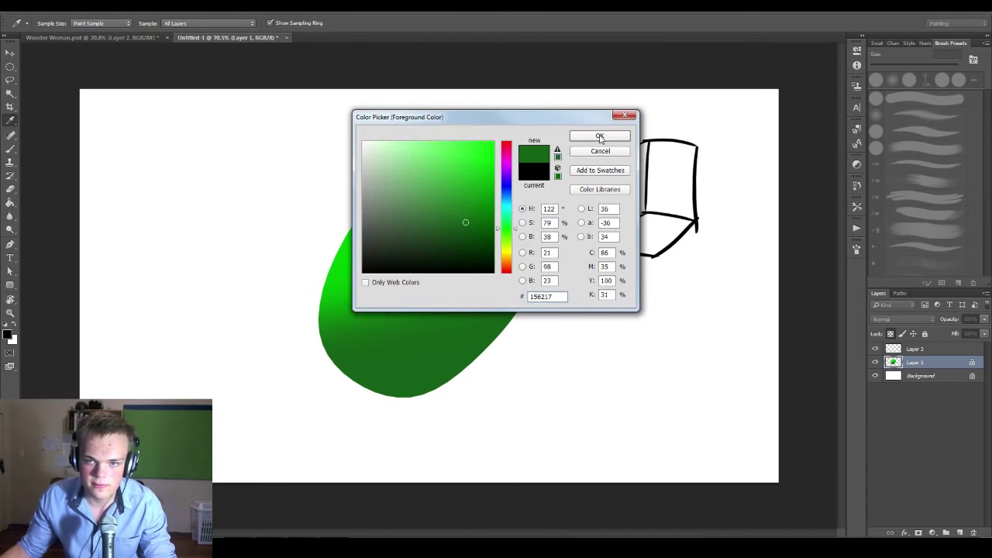
{"action": "left_click", "coordinate": [600, 138]}
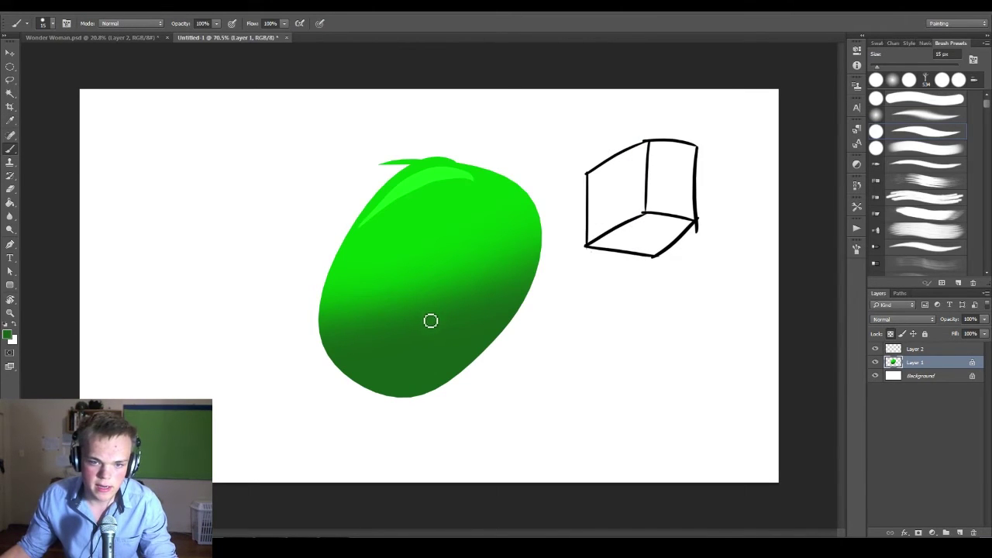
- Set the foreground color to a near-black green and enlarge the brush to 70 px
{"action": "left_click", "coordinate": [7, 335]}
{"action": "left_click", "coordinate": [468, 255]}
{"action": "left_click", "coordinate": [618, 137]}
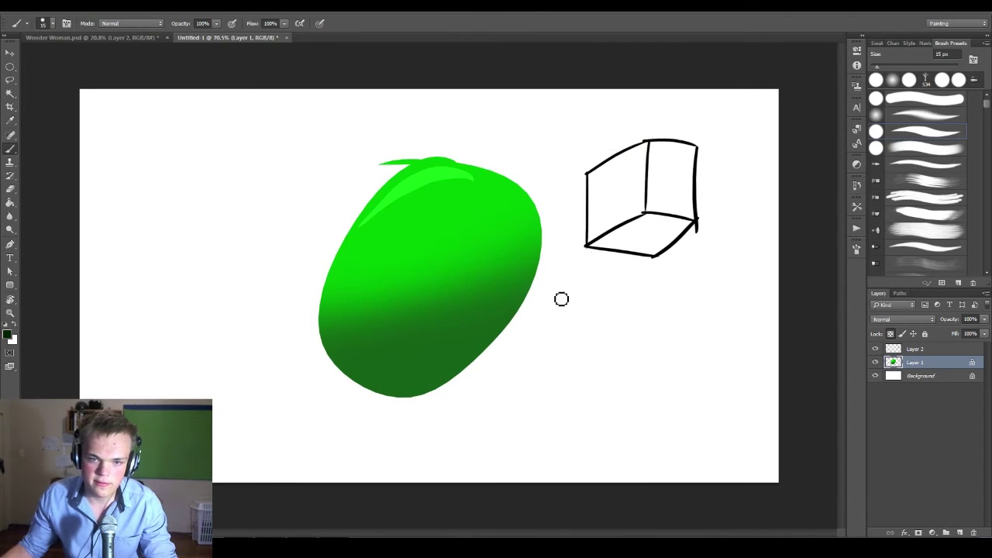
{"action": "key", "text": "bracketright"}
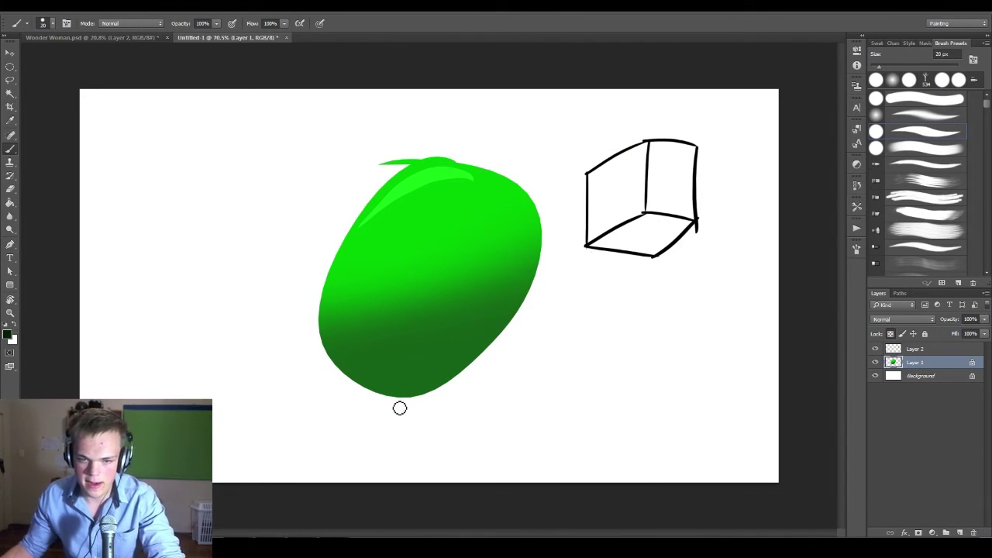
{"action": "key", "text": "bracketright"}
{"action": "key", "text": "bracketright"}
{"action": "key", "text": "bracketright"}
{"action": "key", "text": "bracketright"}
{"action": "key", "text": "bracketright"}
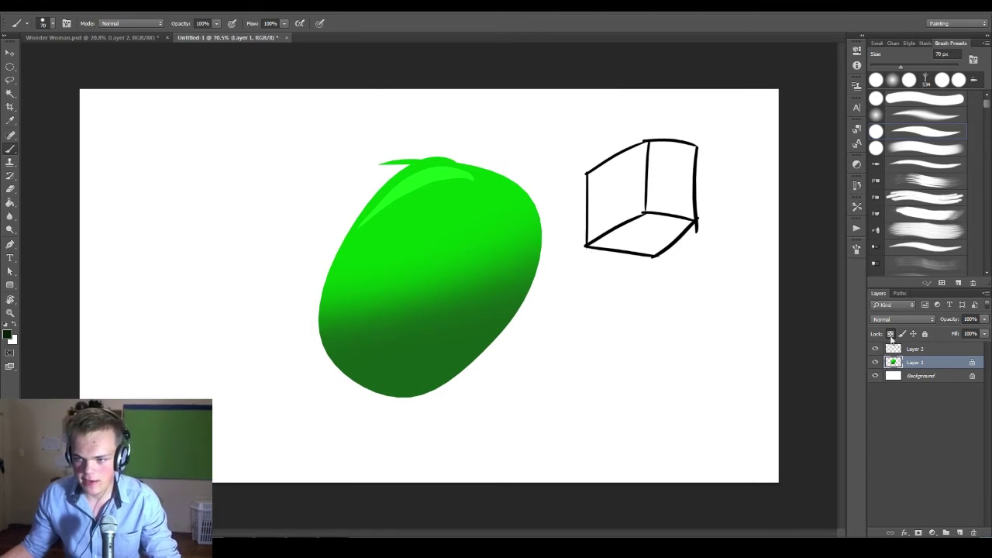
- Paint a hard-edged near-black green shadow along the oval's lower edge, redoing the first stroke
{"action": "left_click_drag", "start_coordinate": [349, 383], "coordinate": [507, 330]}
{"action": "key", "text": "ctrl+z"}
{"action": "mouse_move", "coordinate": [353, 389]}
{"action": "left_mouse_down"}
{"action": "mouse_move", "coordinate": [457, 386]}
{"action": "mouse_move", "coordinate": [407, 387]}
{"action": "left_mouse_up"}
{"action": "mouse_move", "coordinate": [507, 339]}
{"action": "left_mouse_down"}
{"action": "mouse_move", "coordinate": [363, 386]}
{"action": "mouse_move", "coordinate": [423, 378]}
{"action": "left_mouse_up"}
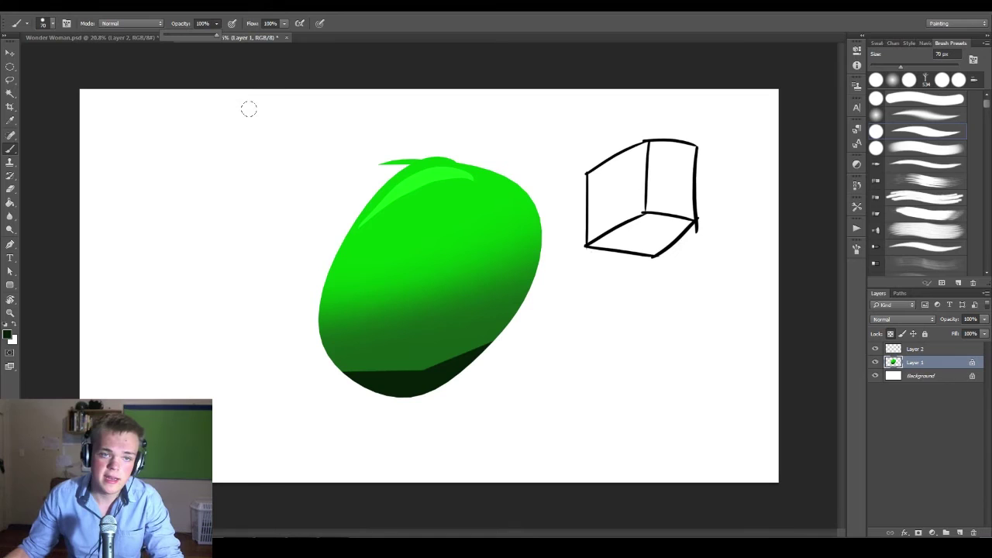
- Lower the brush flow, paint a test zigzag on Layer 2 below the box, and magnify it to inspect the overlapping dabs
{"action": "left_click", "coordinate": [284, 23]}
{"action": "left_click", "coordinate": [213, 170]}
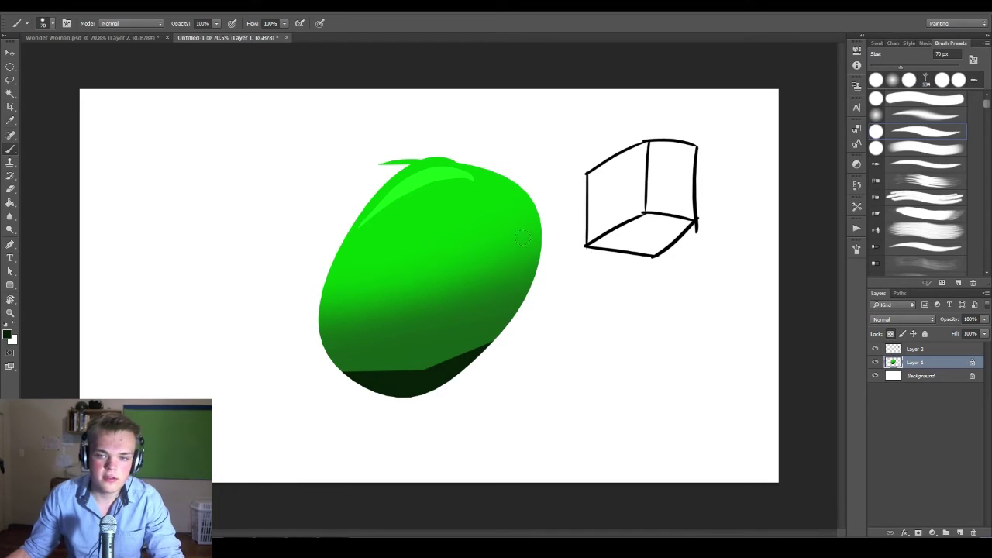
{"action": "left_click", "coordinate": [284, 24]}
{"action": "left_click_drag", "start_coordinate": [286, 36], "coordinate": [274, 38]}
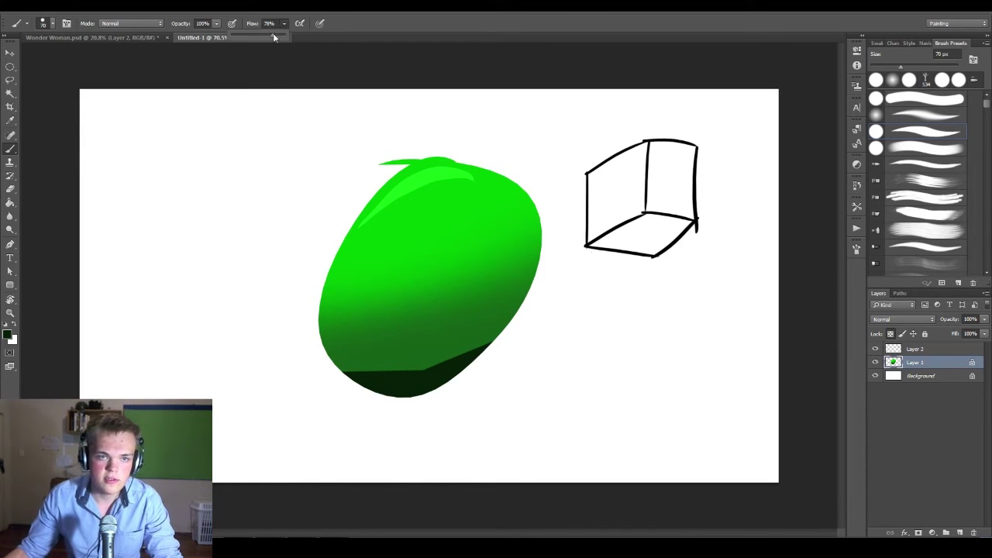
{"action": "left_click", "coordinate": [903, 350]}
{"action": "mouse_move", "coordinate": [643, 311]}
{"action": "left_mouse_down"}
{"action": "mouse_move", "coordinate": [597, 328]}
{"action": "mouse_move", "coordinate": [559, 406]}
{"action": "left_mouse_up"}
{"action": "key", "text": "z"}
{"action": "left_click_drag", "start_coordinate": [641, 362], "coordinate": [698, 393]}
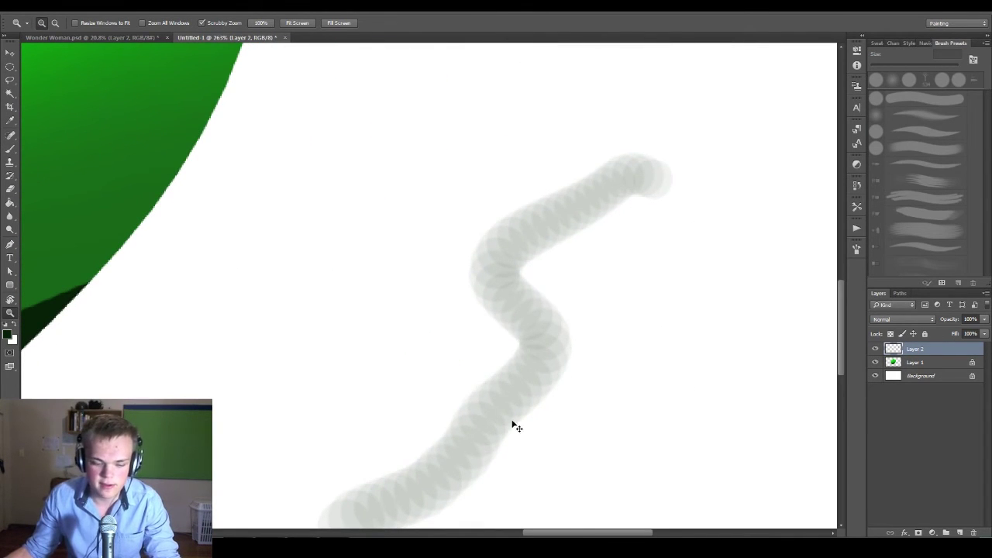
- Undo the low-flow test stroke, fit the whole canvas in view, and restore the brush flow to 100%
{"action": "key", "text": "ctrl+z"}
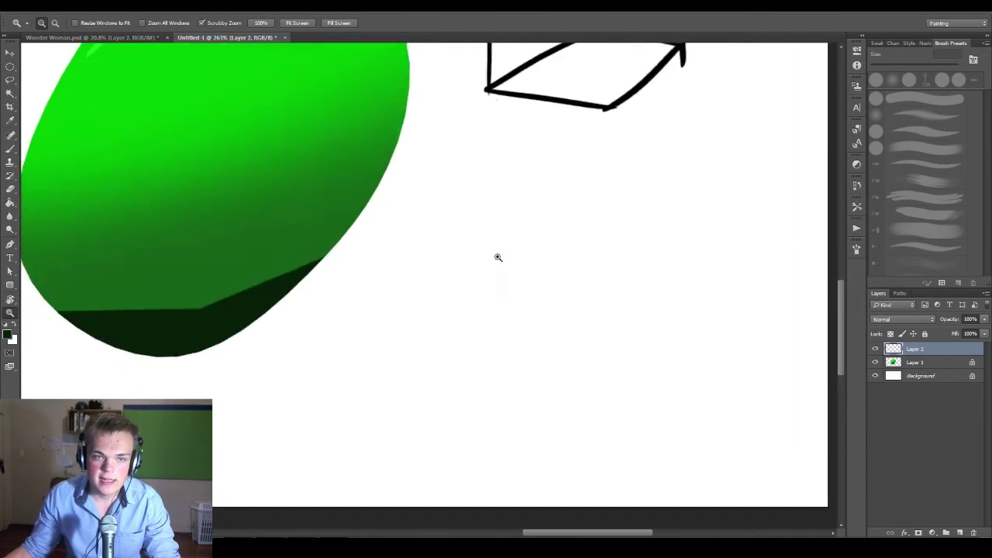
{"action": "key", "text": "ctrl+0"}
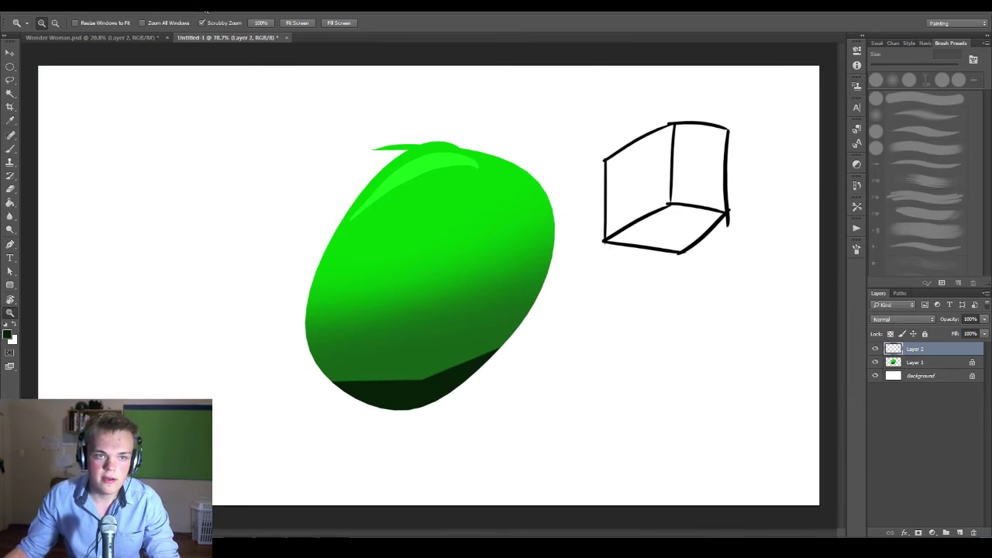
{"action": "key", "text": "b"}
{"action": "left_click", "coordinate": [284, 24]}
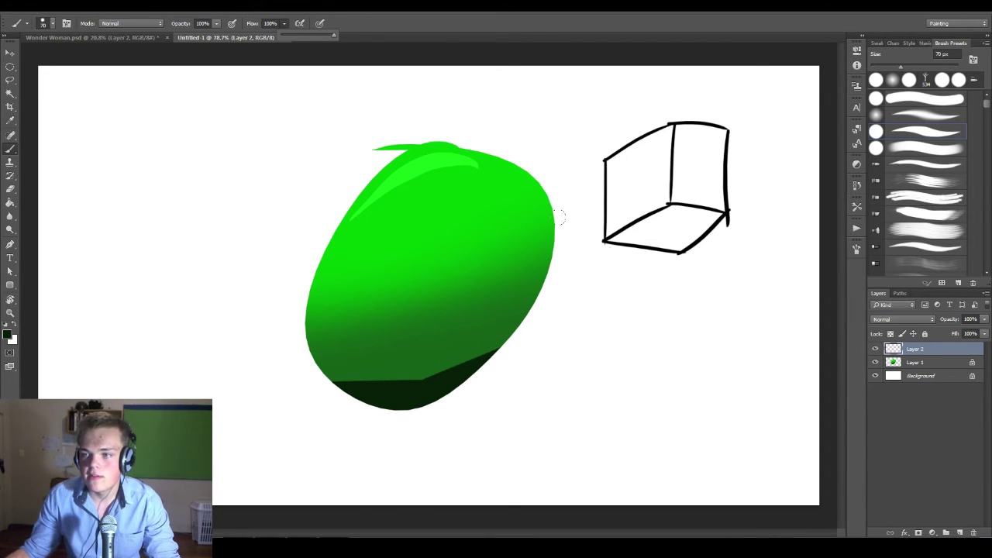
- Choose the 805 px smoke brush preset and stamp four dark smoke shapes across the canvas on Layer 2
{"action": "left_click", "coordinate": [987, 105]}
{"action": "mouse_move", "coordinate": [987, 104]}
{"action": "left_mouse_down"}
{"action": "mouse_move", "coordinate": [982, 203]}
{"action": "mouse_move", "coordinate": [953, 238]}
{"action": "left_mouse_up"}
{"action": "scroll", "coordinate": [951, 243], "scroll_direction": "down", "scroll_amount": 5}
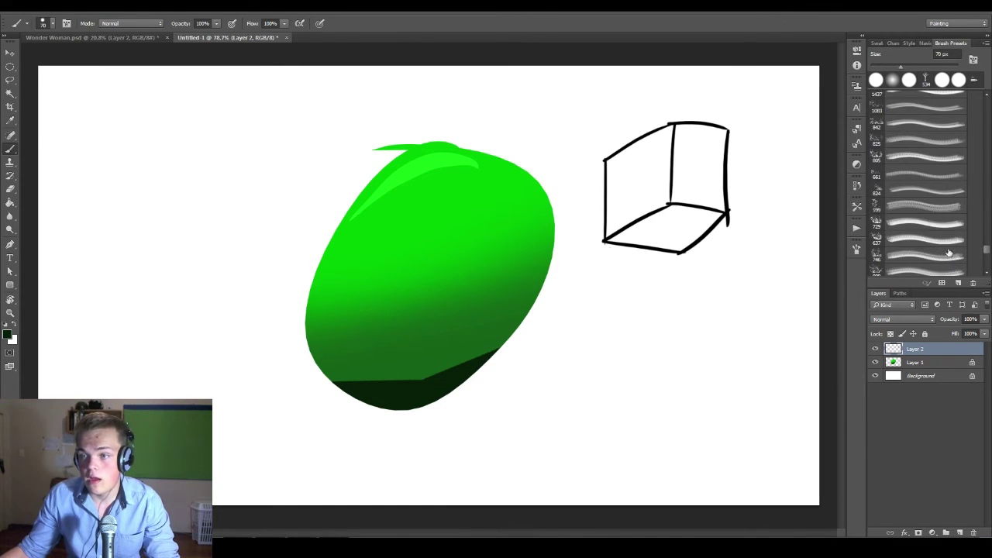
{"action": "left_click", "coordinate": [926, 157]}
{"action": "left_click", "coordinate": [225, 232]}
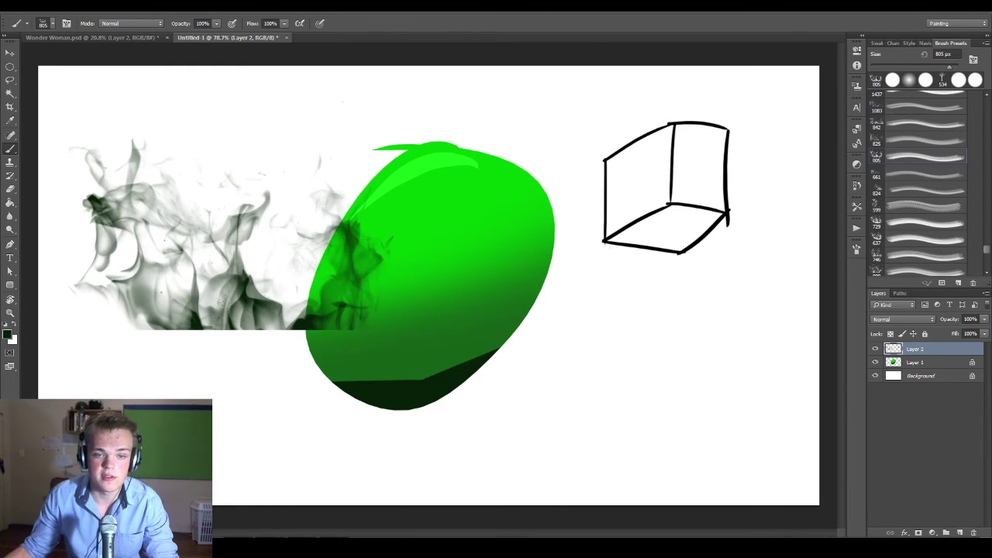
{"action": "left_click", "coordinate": [577, 180]}
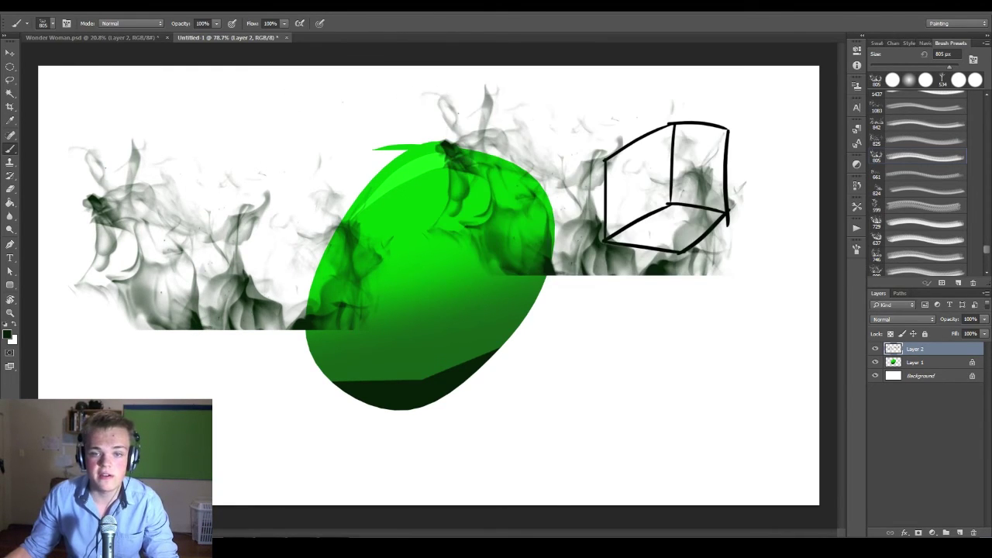
{"action": "left_click", "coordinate": [548, 361]}
{"action": "left_click", "coordinate": [408, 427]}
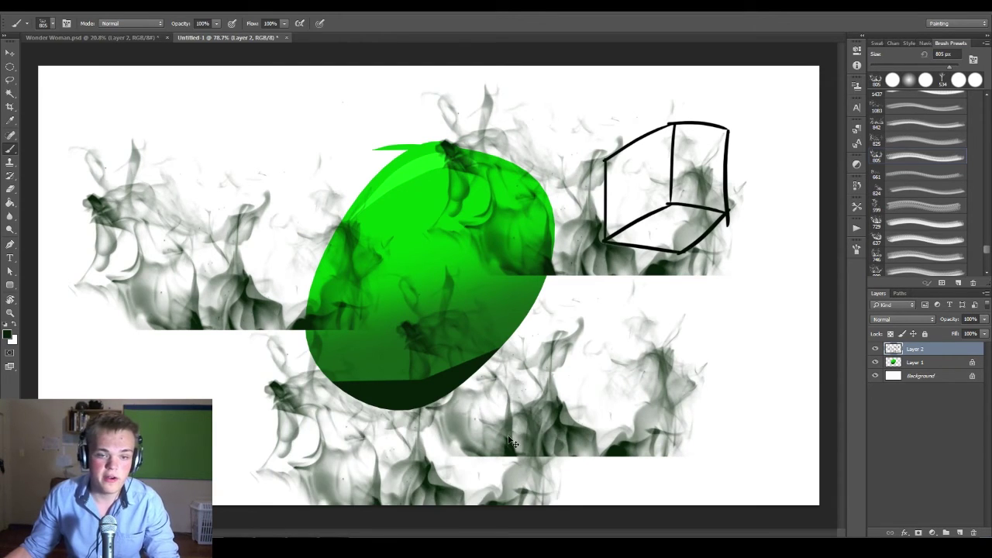
- Undo the four smoke stamps
{"action": "key", "text": "ctrl+alt+z"}
{"action": "key", "text": "ctrl+alt+z"}
{"action": "key", "text": "ctrl+alt+z"}
{"action": "key", "text": "ctrl+alt+z"}
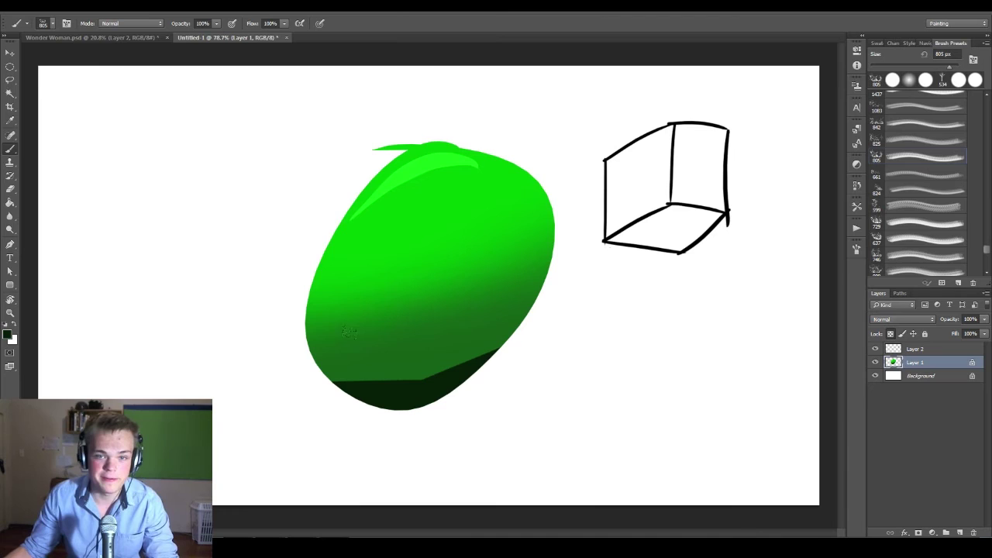
- Try smoke stamps on the green oval's transparency-locked layer, then undo them
{"action": "left_click", "coordinate": [117, 117]}
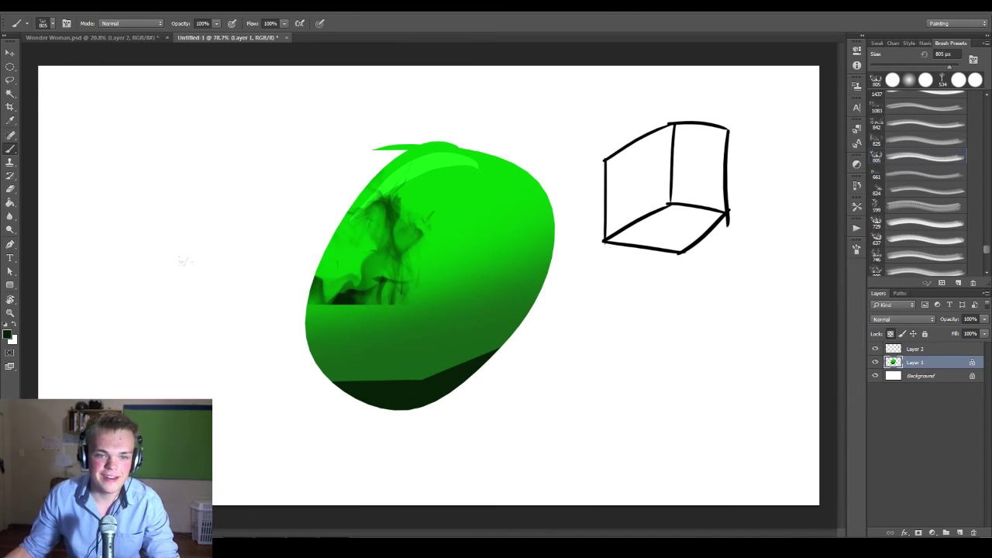
{"action": "left_click", "coordinate": [457, 433]}
{"action": "key", "text": "ctrl+alt+z"}
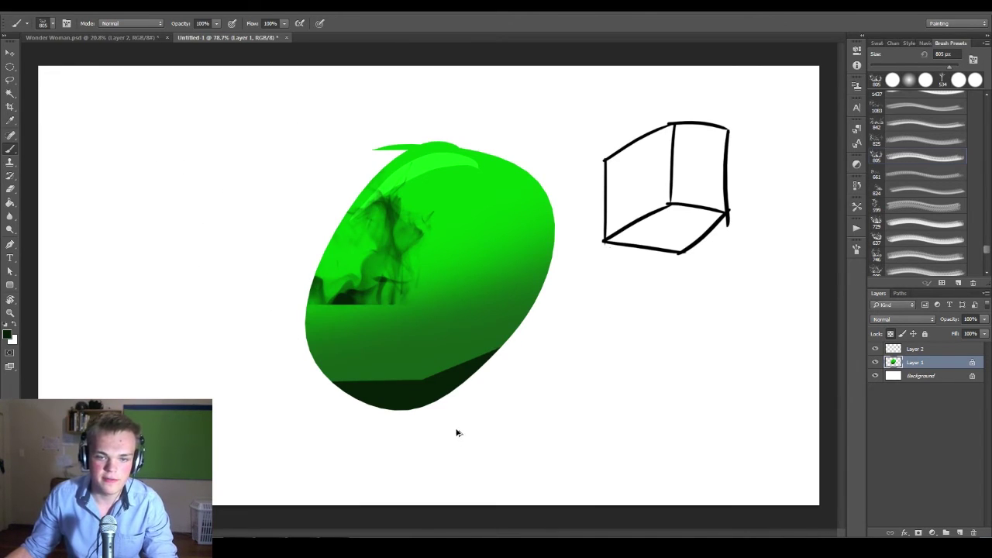
{"action": "key", "text": "ctrl+alt+z"}
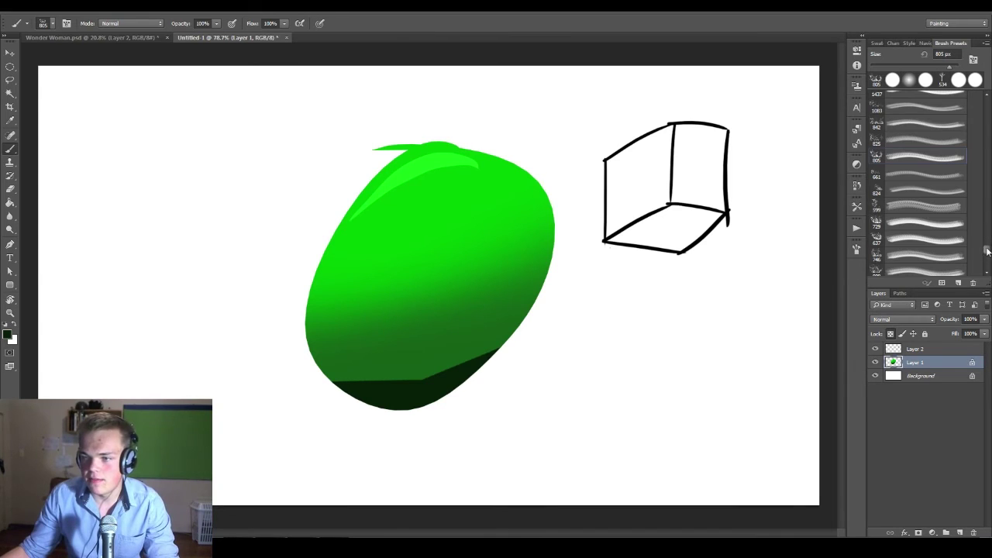
- Choose the 2482 splatter brush preset, reduce it to 700 px, and set the foreground color to bright red
{"action": "left_click_drag", "start_coordinate": [986, 249], "coordinate": [983, 175]}
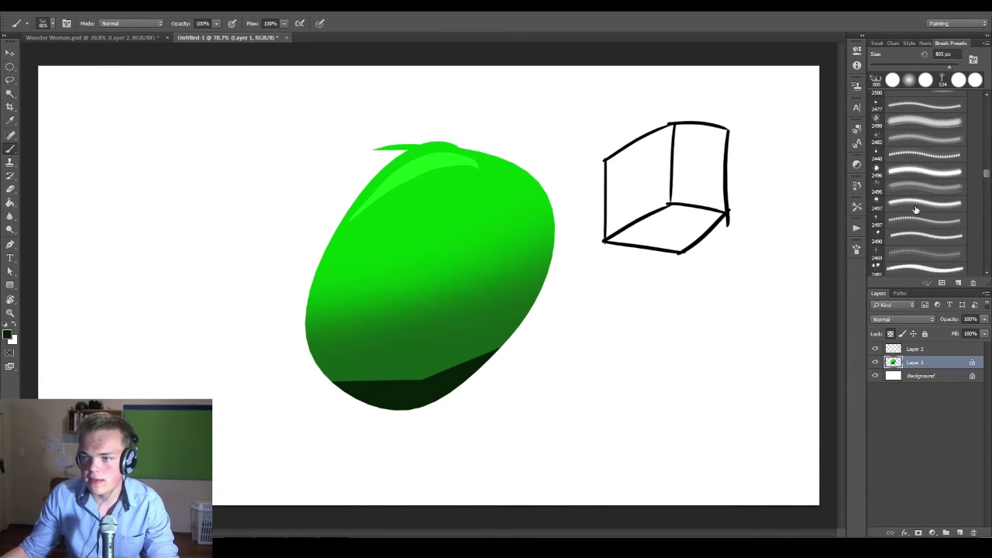
{"action": "left_click", "coordinate": [924, 125]}
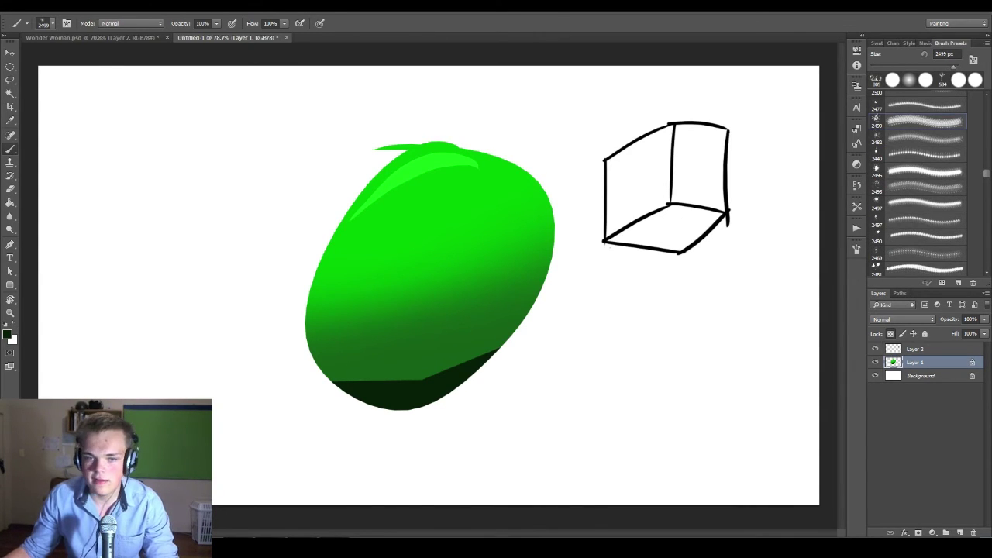
{"action": "key", "text": "p"}
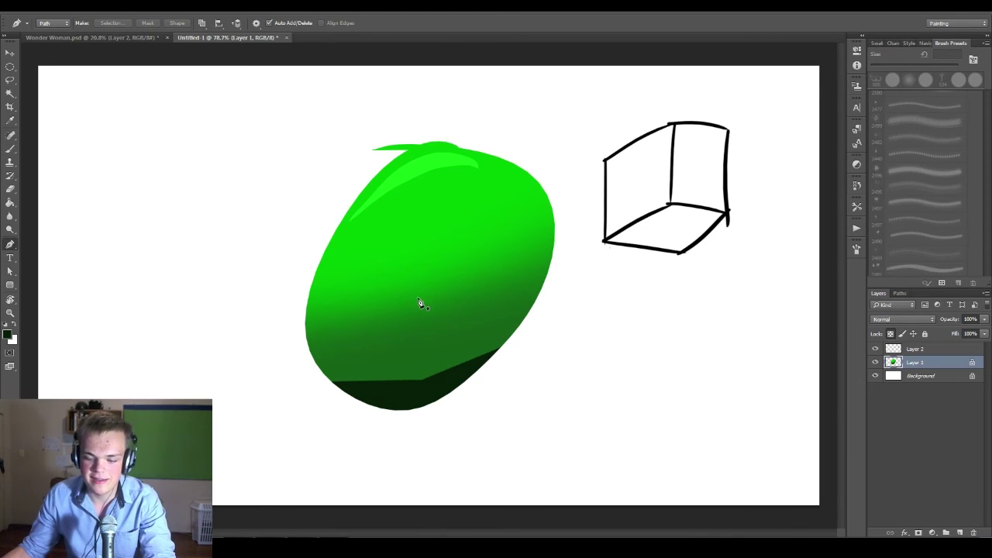
{"action": "key", "text": "b"}
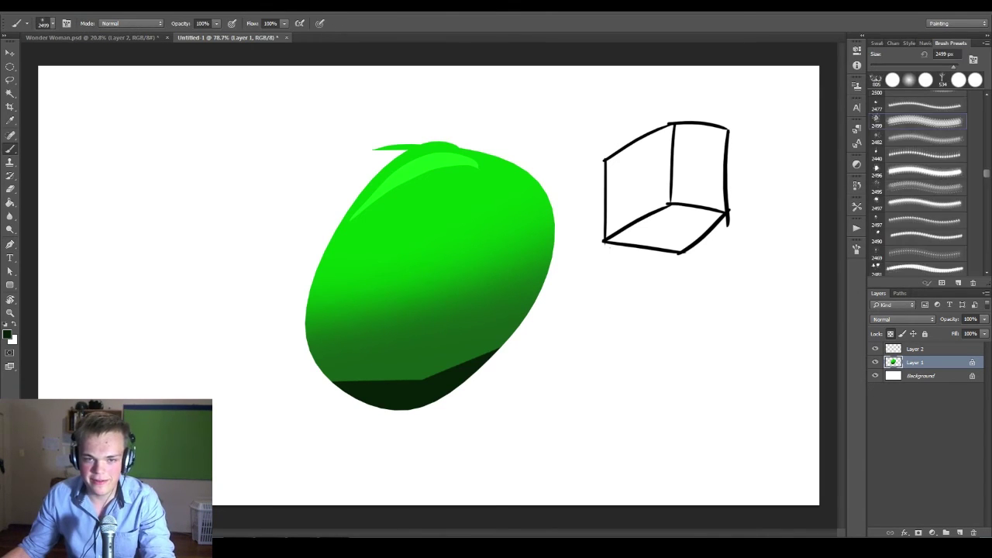
{"action": "left_click", "coordinate": [7, 334]}
{"action": "left_click", "coordinate": [481, 181]}
{"action": "mouse_move", "coordinate": [509, 149]}
{"action": "left_mouse_down"}
{"action": "mouse_move", "coordinate": [504, 139]}
{"action": "mouse_move", "coordinate": [529, 126]}
{"action": "left_mouse_up"}
{"action": "left_click", "coordinate": [599, 135]}
{"action": "key", "text": "b"}
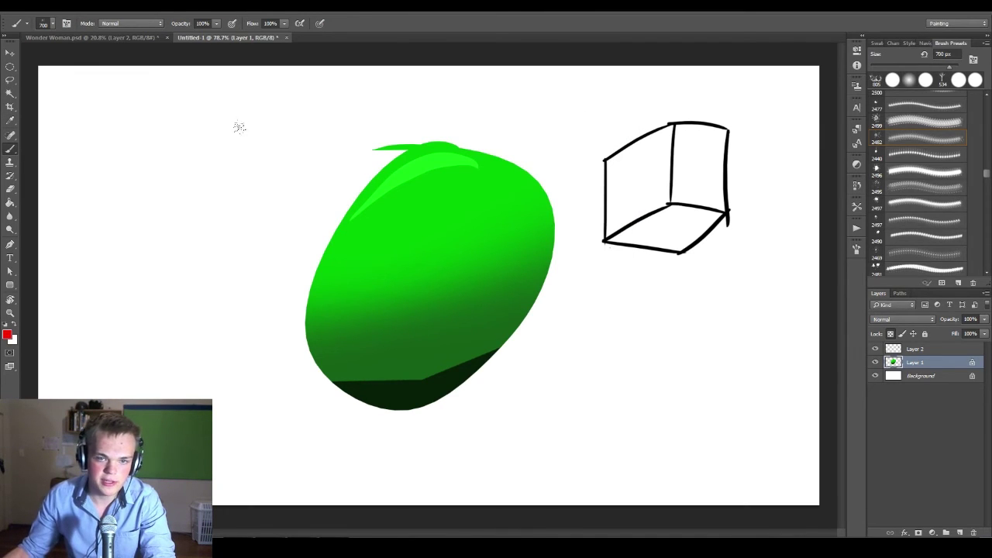
- Try red splatter strokes and stamps across the middle of the green oval, then undo them all
{"action": "left_click_drag", "start_coordinate": [372, 202], "coordinate": [369, 342]}
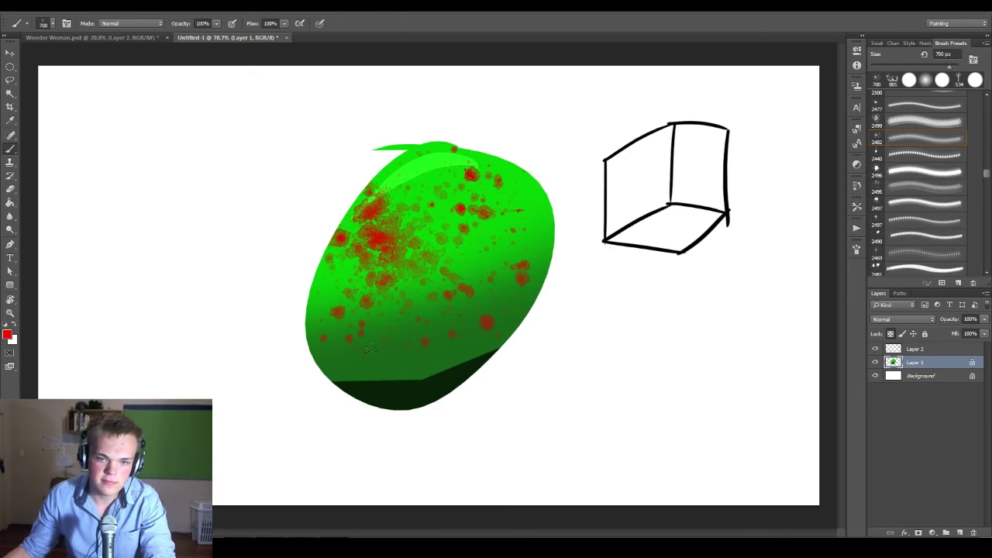
{"action": "key", "text": "ctrl+z"}
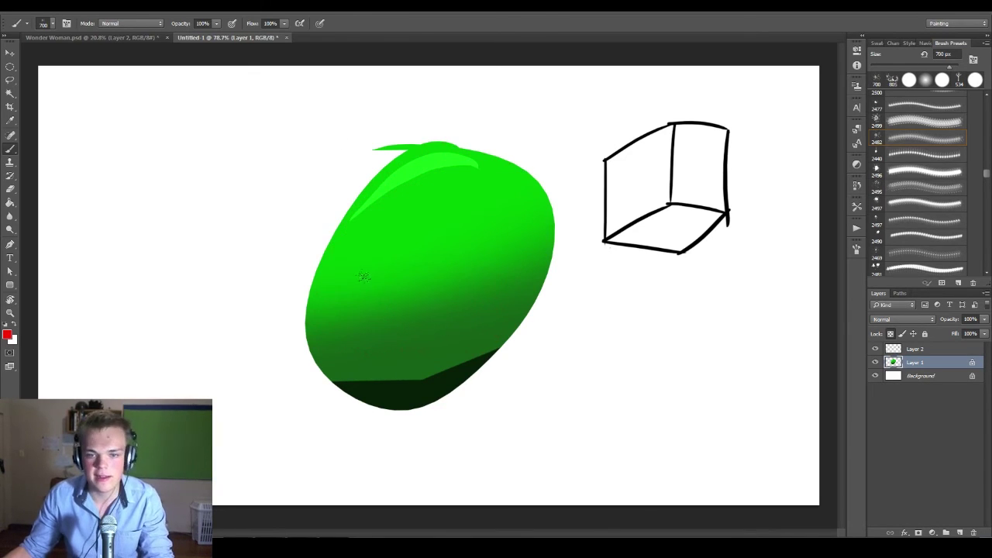
{"action": "left_click_drag", "start_coordinate": [517, 247], "coordinate": [482, 323]}
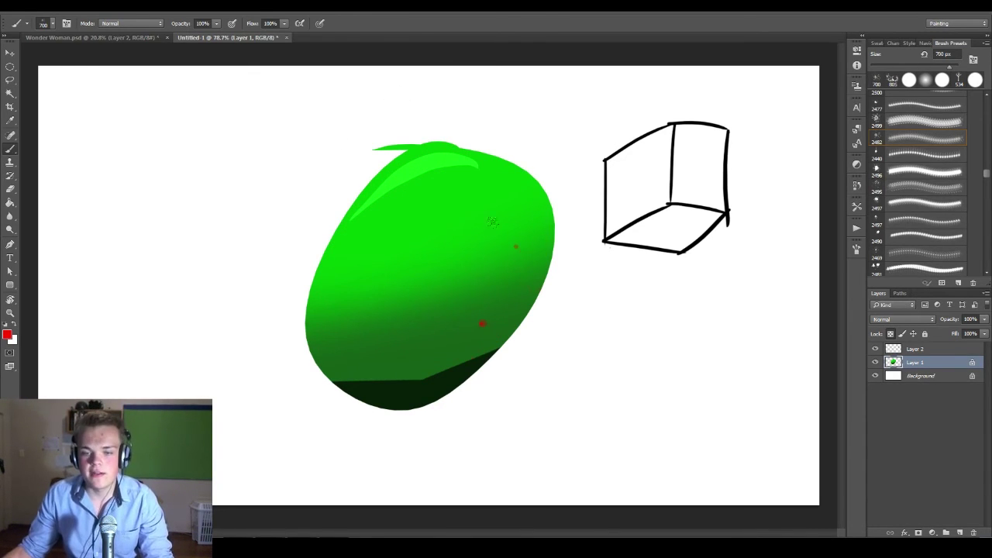
{"action": "left_click", "coordinate": [310, 168]}
{"action": "left_click", "coordinate": [266, 235]}
{"action": "left_click", "coordinate": [243, 146]}
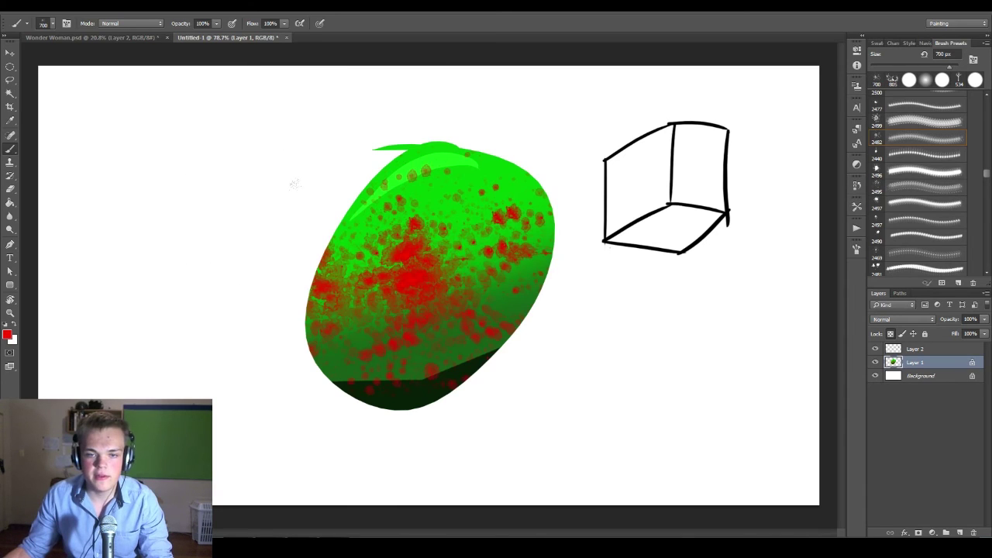
{"action": "key", "text": "ctrl+alt+z"}
{"action": "key", "text": "ctrl+alt+z"}
{"action": "key", "text": "ctrl+alt+z"}
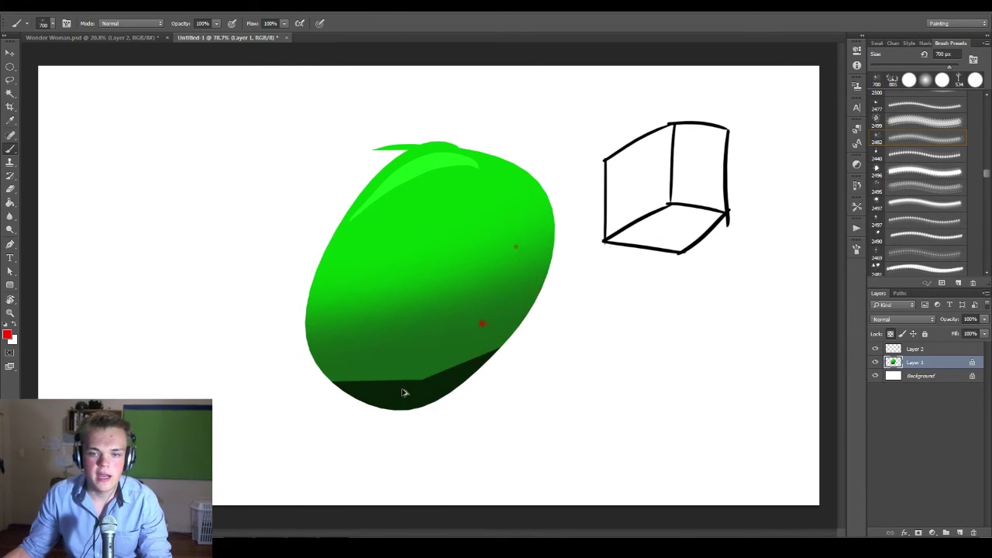
{"action": "key", "text": "ctrl+alt+z"}
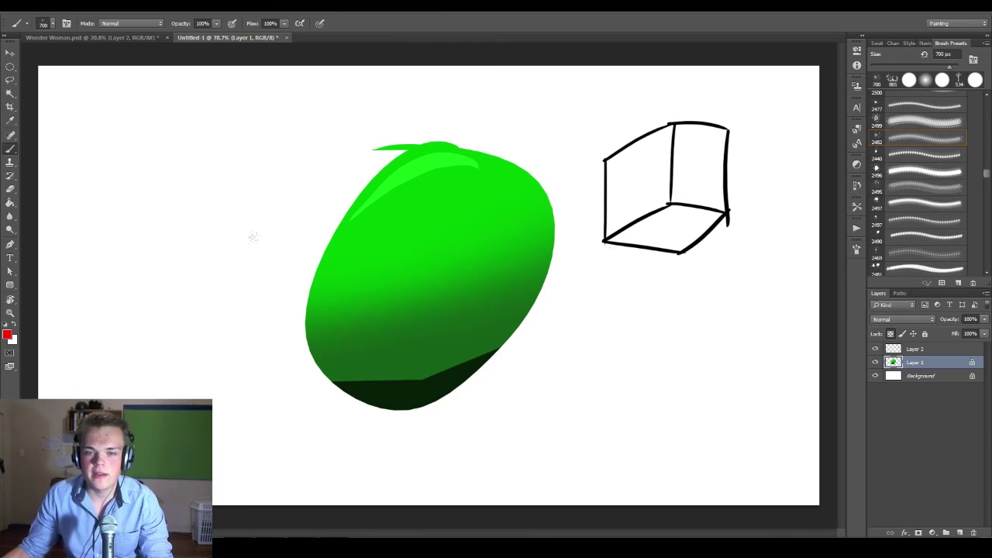
- Try single red splatter stamps on the oval's lower part and left edge, undoing each one
{"action": "left_click", "coordinate": [454, 345]}
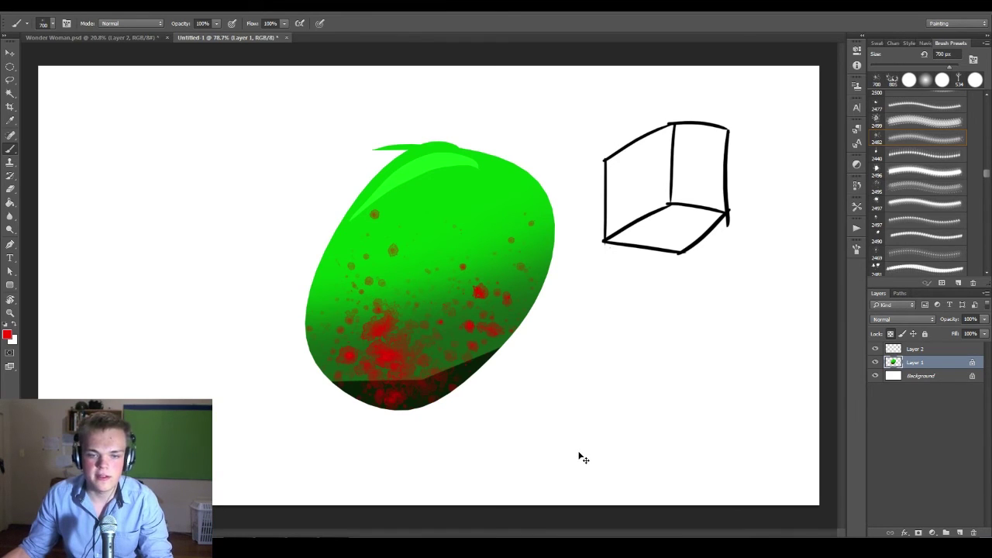
{"action": "key", "text": "ctrl+alt+z"}
{"action": "left_click", "coordinate": [299, 285]}
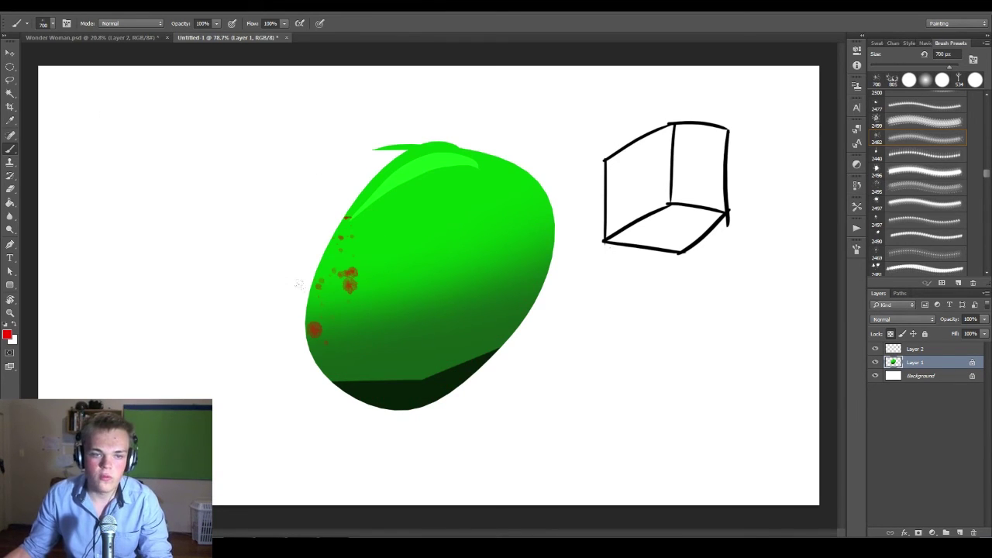
{"action": "key", "text": "ctrl+alt+z"}
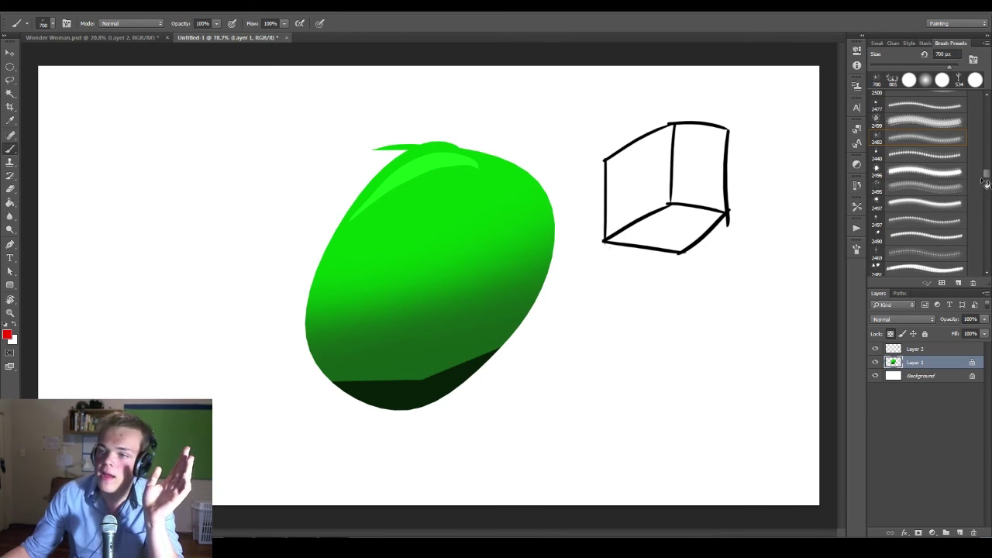
- Choose the soft round brush preset at 700 px, try one red glow on the oval's upper right, and undo it
{"action": "left_click_drag", "start_coordinate": [986, 175], "coordinate": [986, 102]}
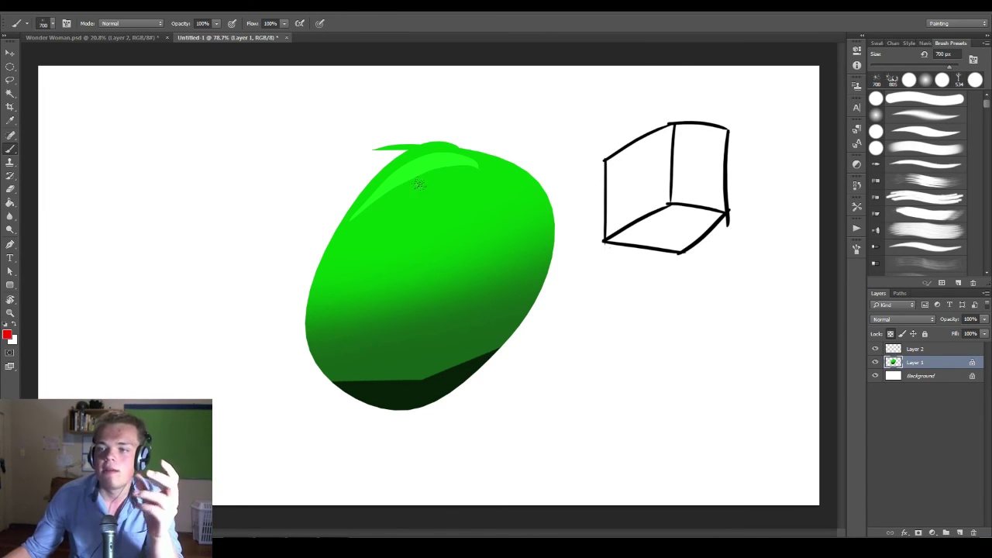
{"action": "left_click", "coordinate": [932, 118]}
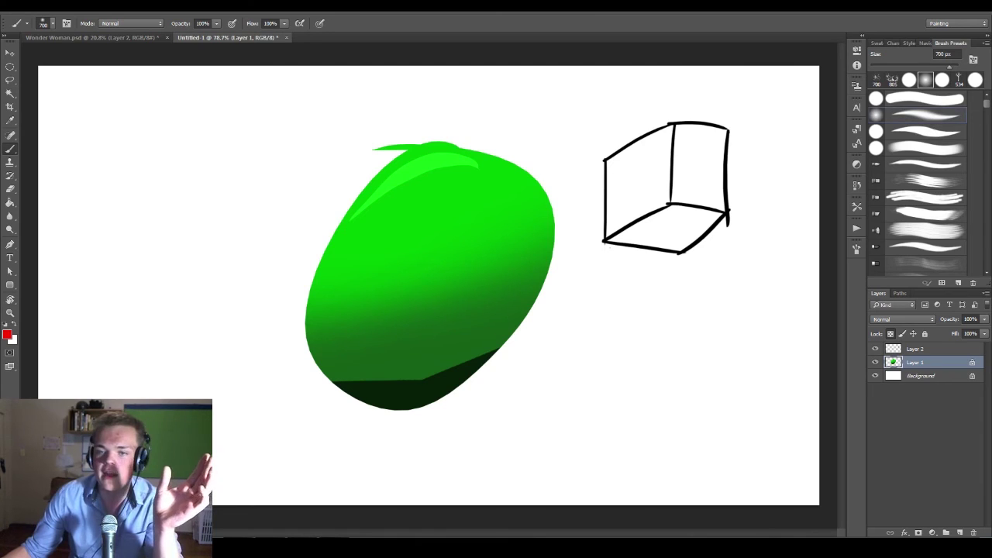
{"action": "left_click", "coordinate": [457, 232]}
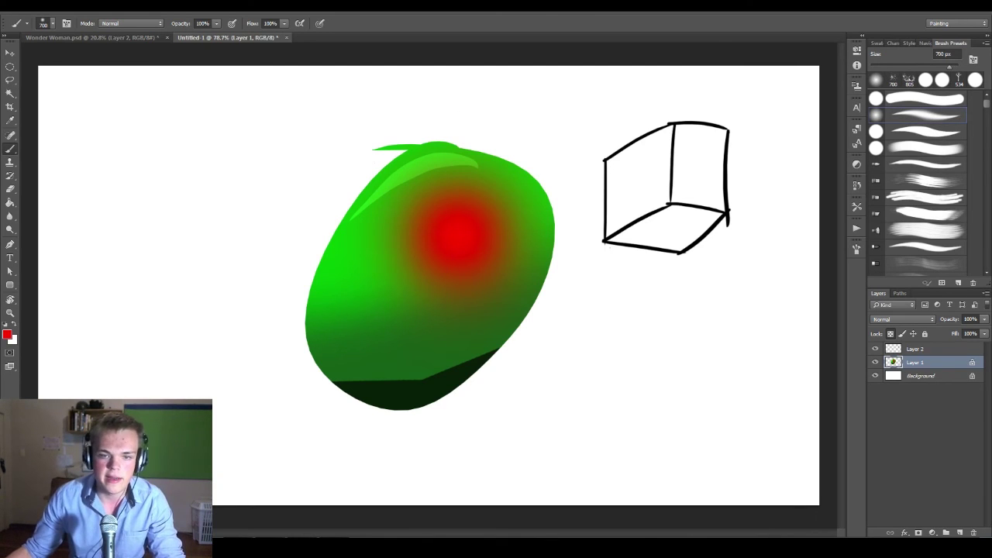
{"action": "key", "text": "ctrl+z"}
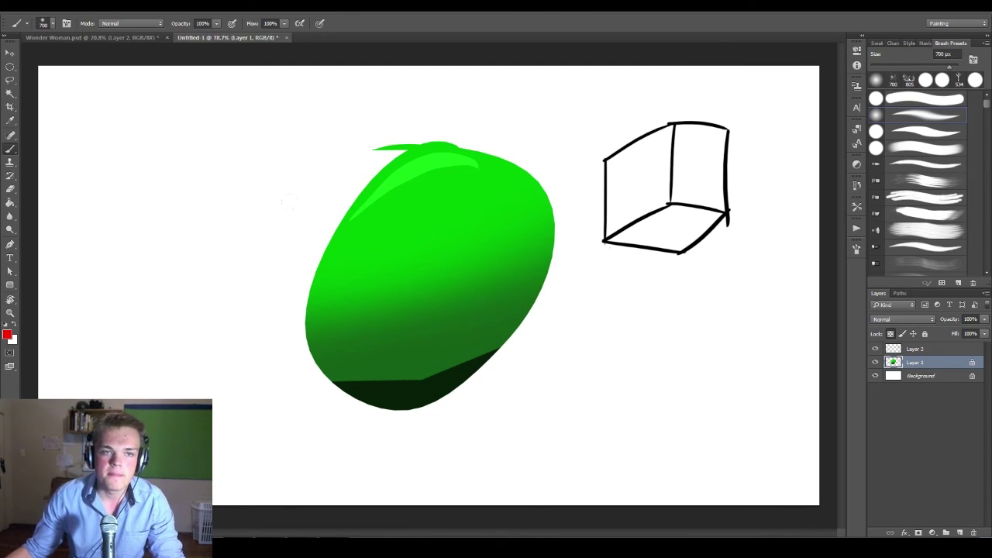
- Try the two hard round brush presets below the soft one, then return to the soft round preset
{"action": "left_click", "coordinate": [927, 135]}
{"action": "left_click", "coordinate": [924, 150]}
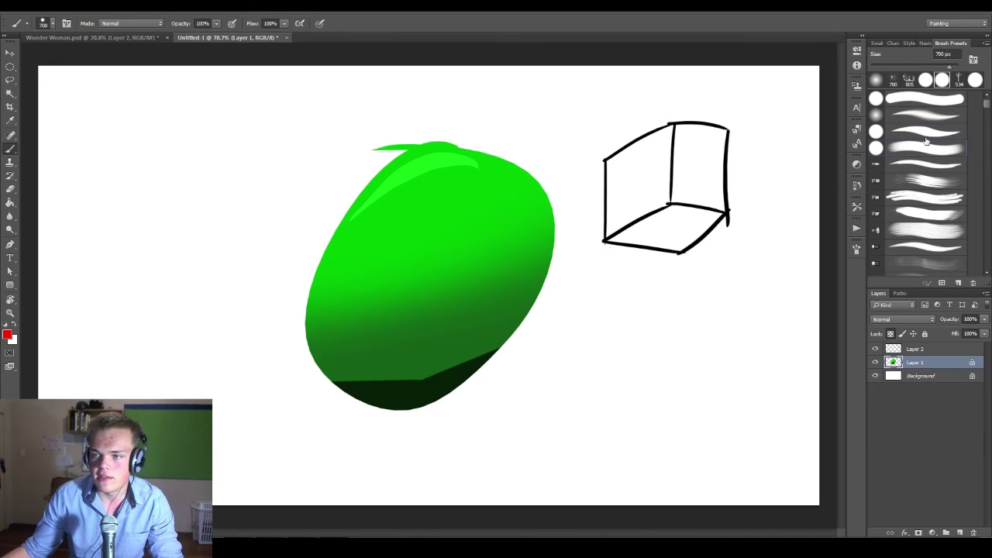
{"action": "left_click", "coordinate": [927, 114]}
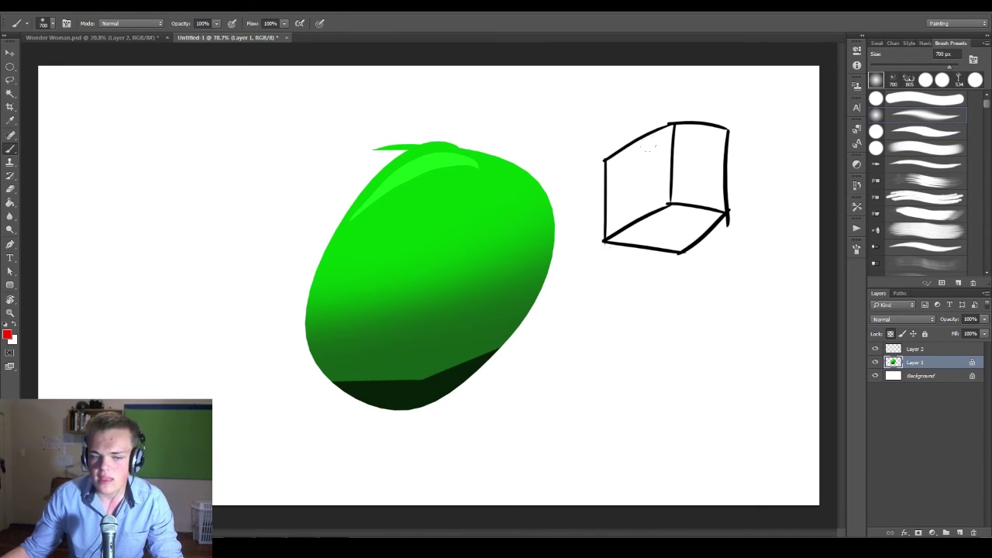